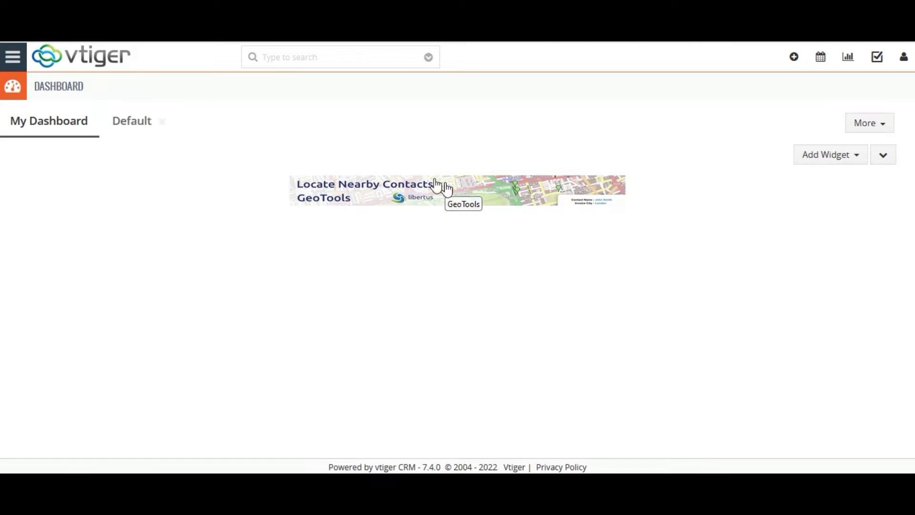
# Open App Settings in the Tools > Google Calendar module to view the Google Sync credentials
pyautogui.click(13, 57)
pyautogui.moveTo(86, 271)
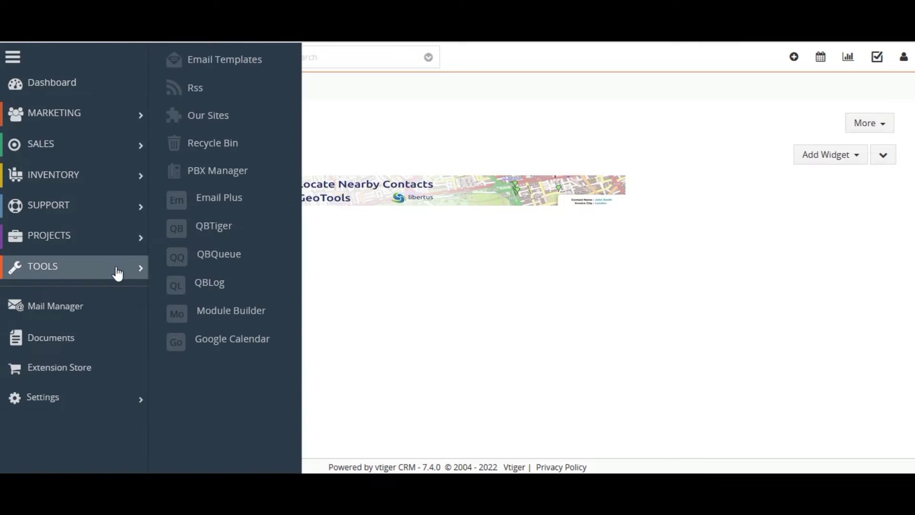
pyautogui.click(207, 335)
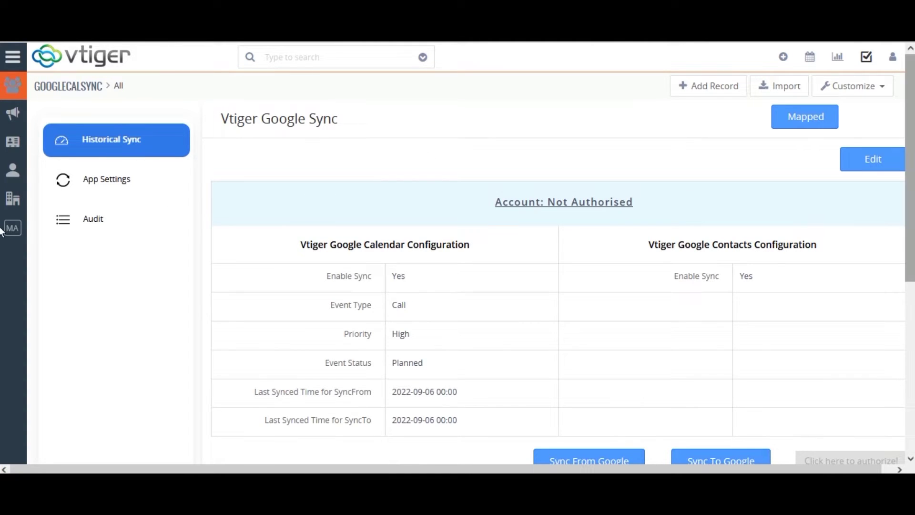
pyautogui.click(118, 182)
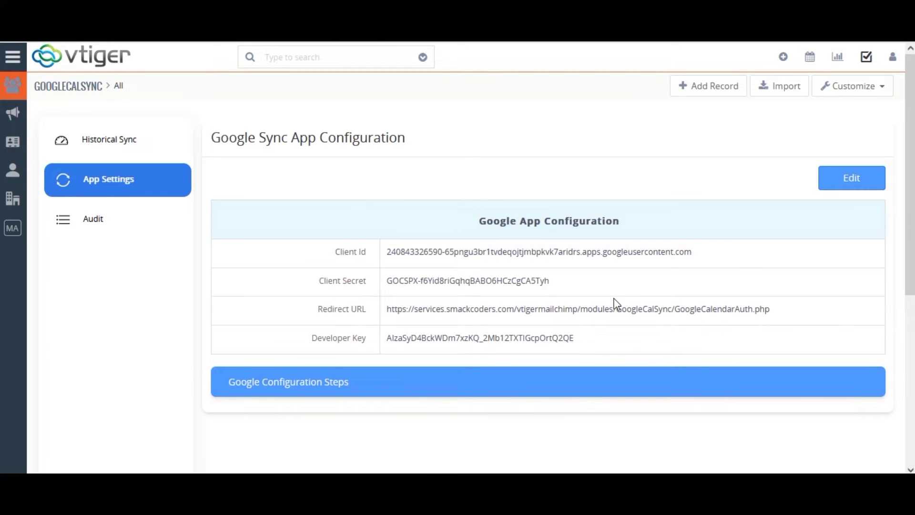
# Put the Google App Configuration into edit mode and open a new Firefox tab
pyautogui.click(848, 177)
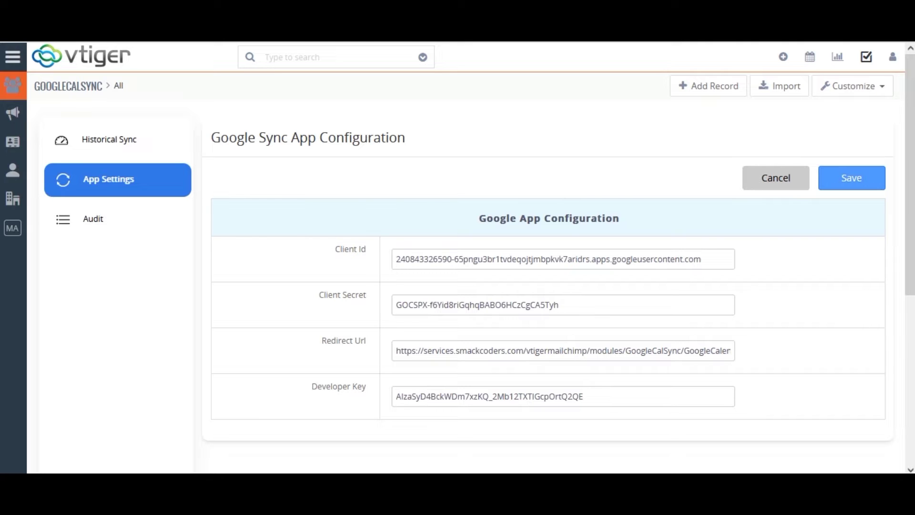
pyautogui.hotkey('ctrl', 't')
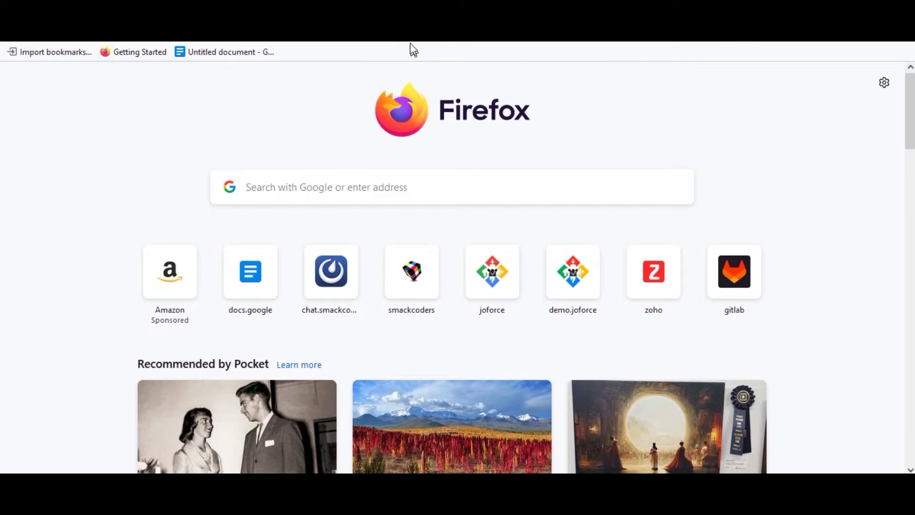
# Search the web for 'google developer console' and open the Google Developer Console result
pyautogui.hotkey('ctrl', 'l')
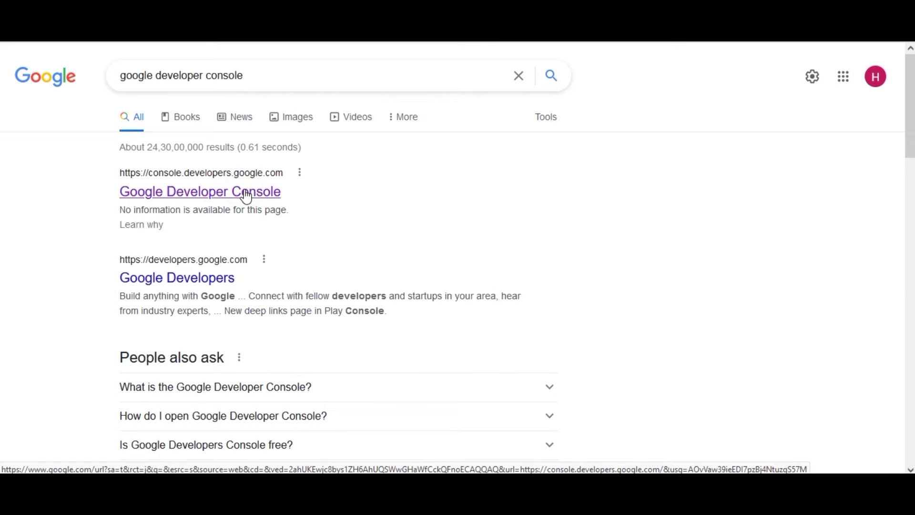
pyautogui.click(247, 193)
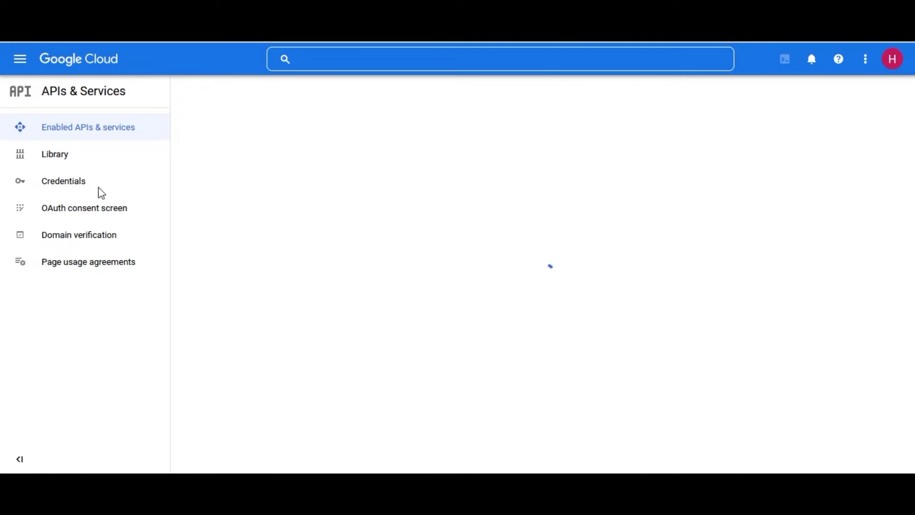
# Create a new API key on the Google Cloud Credentials page and copy its value
pyautogui.click(76, 187)
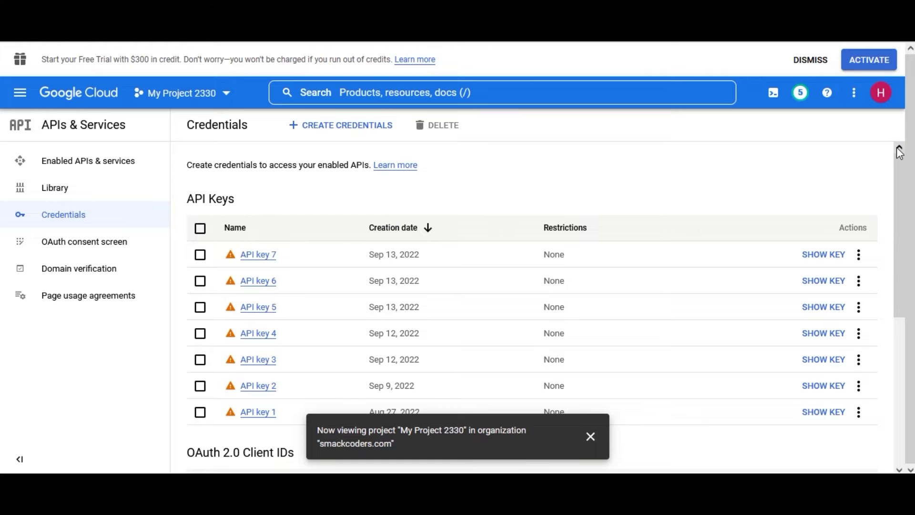
pyautogui.click(337, 126)
pyautogui.click(322, 163)
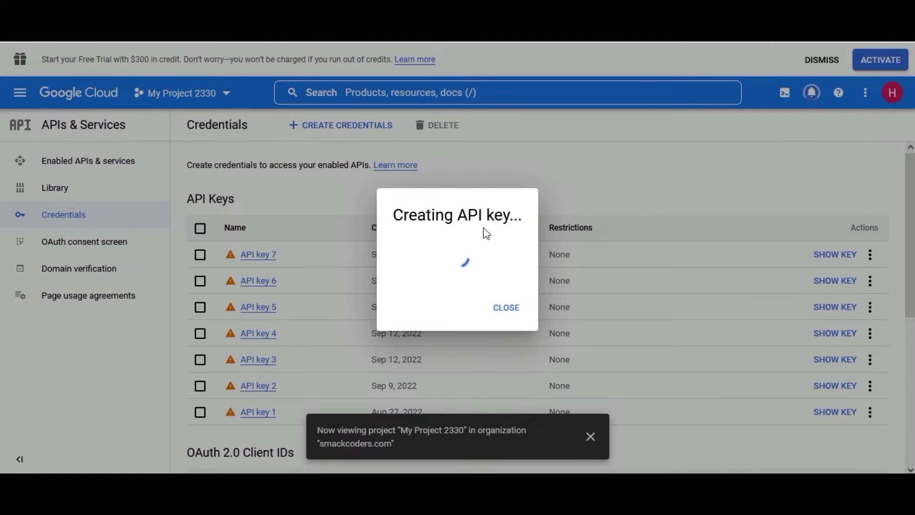
pyautogui.click(291, 251)
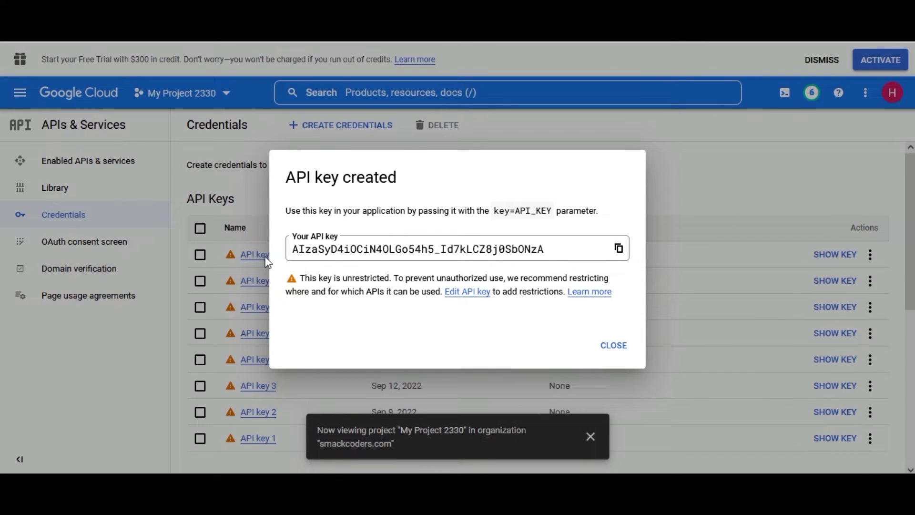
pyautogui.click(294, 250)
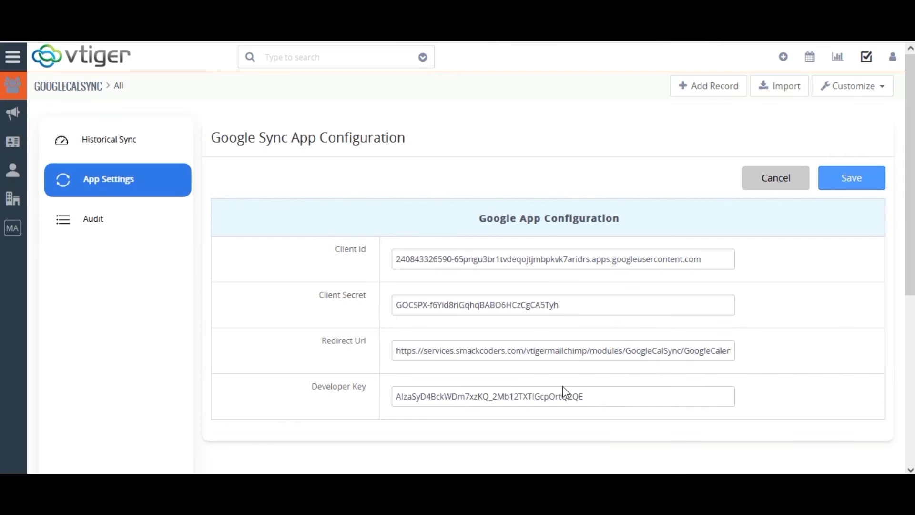
# Replace the old Developer Key in vtiger with the new API key
pyautogui.moveTo(592, 397); pyautogui.dragTo(395, 410)
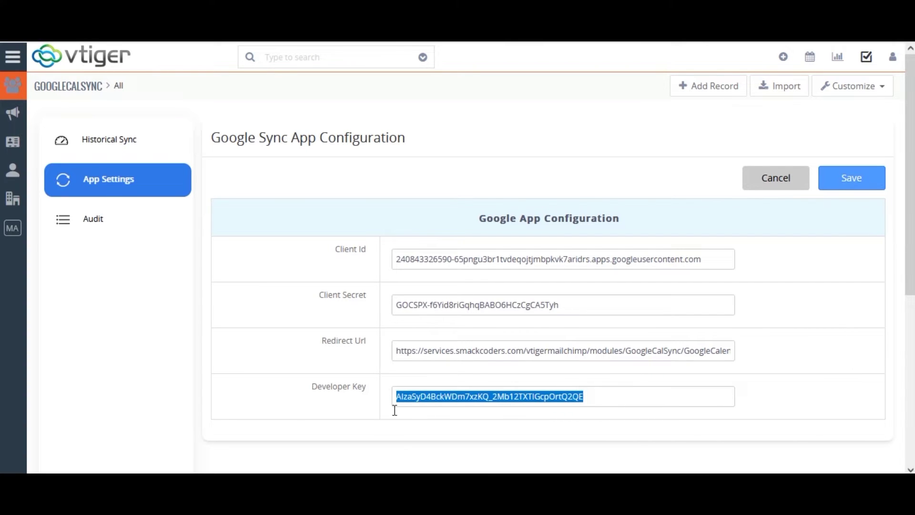
pyautogui.press('BackSpace')
pyautogui.hotkey('ctrl', 'v')
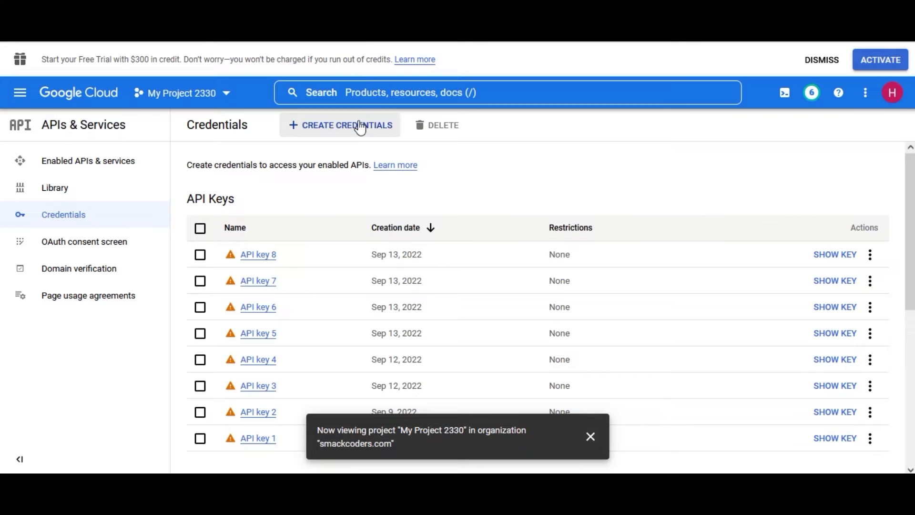
# Begin an OAuth client ID of type Web application and add one empty authorized redirect URI
pyautogui.click(360, 125)
pyautogui.click(339, 197)
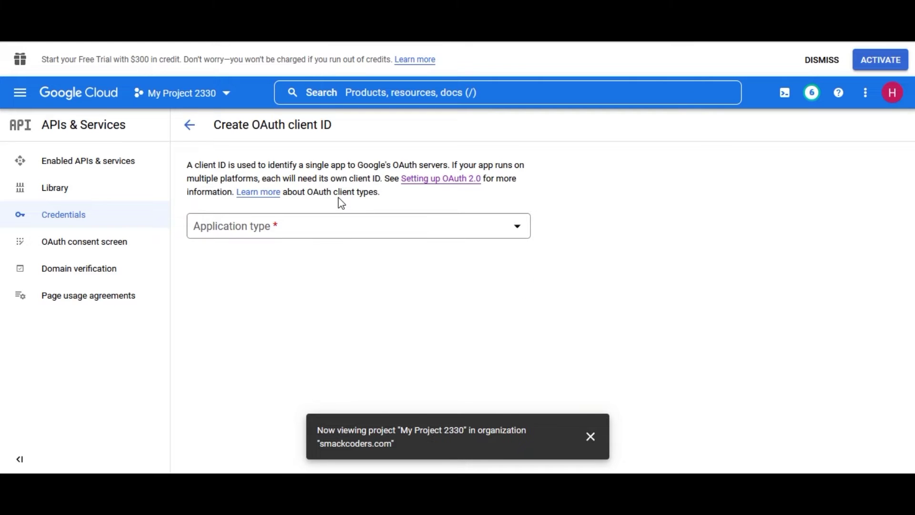
pyautogui.click(327, 225)
pyautogui.click(294, 244)
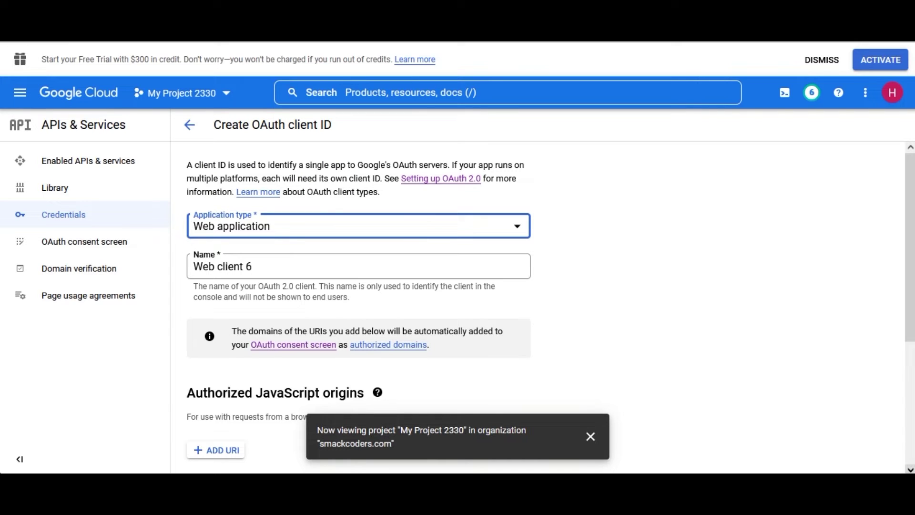
pyautogui.click(911, 470)
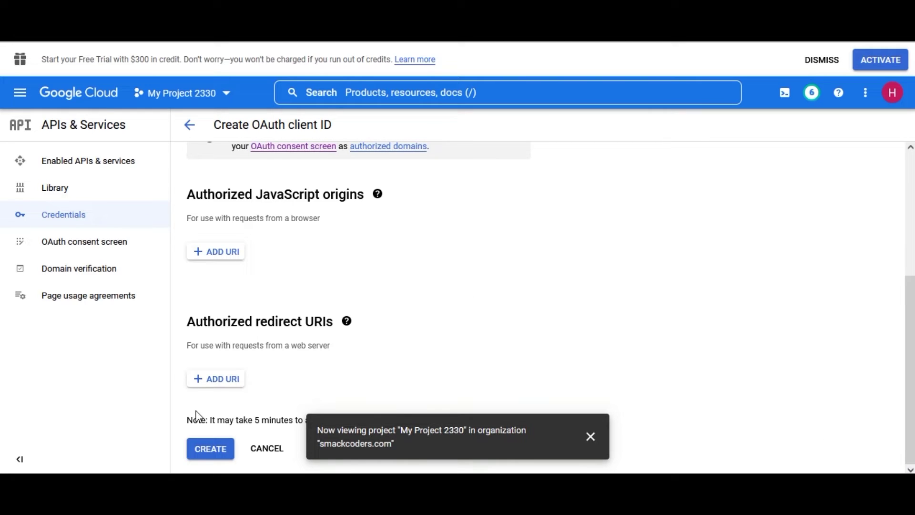
pyautogui.click(219, 380)
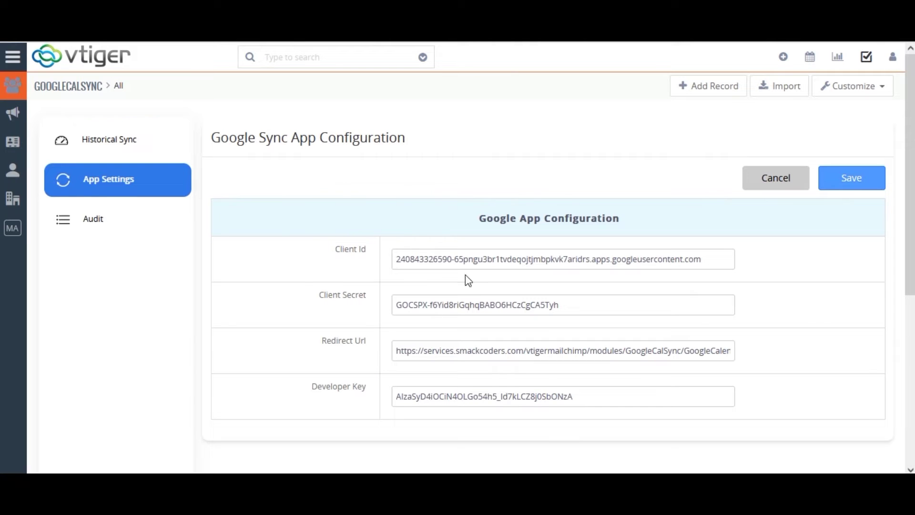
# Put vtiger's Redirect Url, ending GoogleCalendarAuth.php, into authorized redirect URI 1
pyautogui.tripleClick(405, 351)
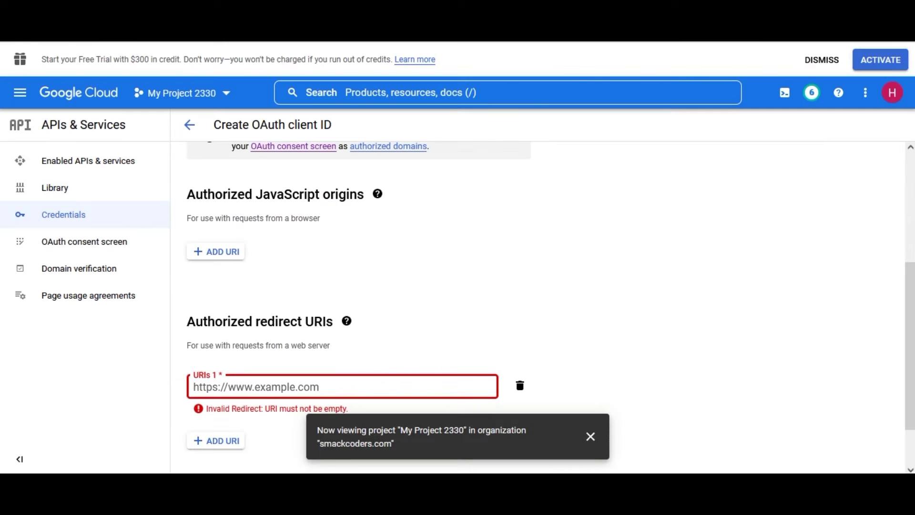
pyautogui.write('https://services.smackcoders.com/vtigermailchimp/modules/GoogleCalSync/GoogleCalendarAuth.php')
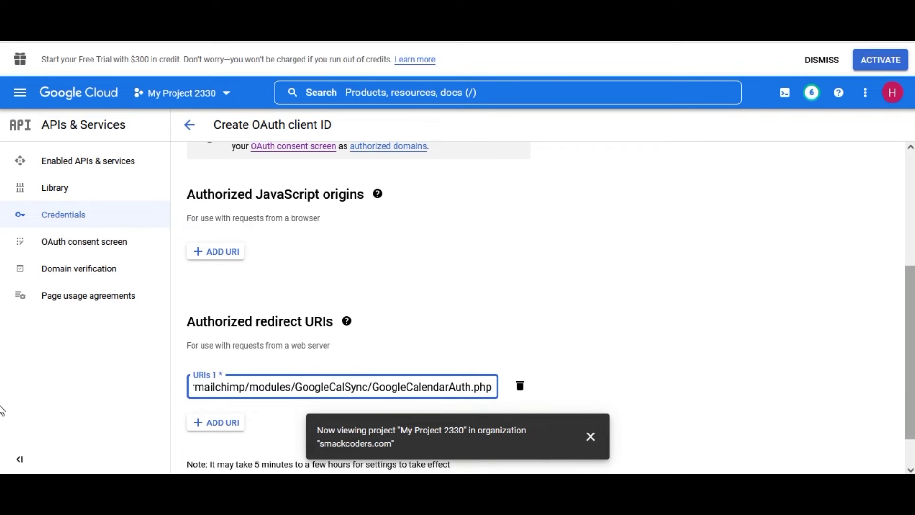
# Create the OAuth client and select the new client ID shown in the confirmation dialog
pyautogui.scroll(-1, 191, 429)
pyautogui.click(206, 455)
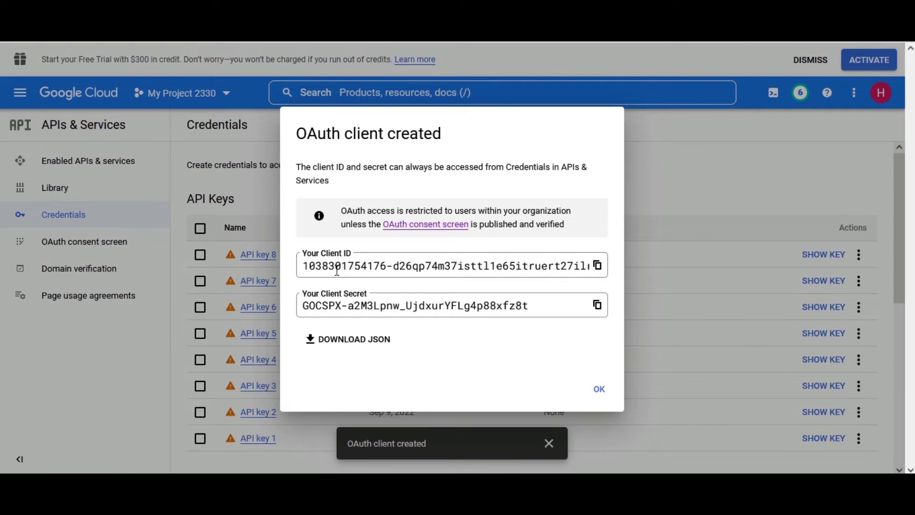
pyautogui.moveTo(305, 265); pyautogui.dragTo(615, 282)
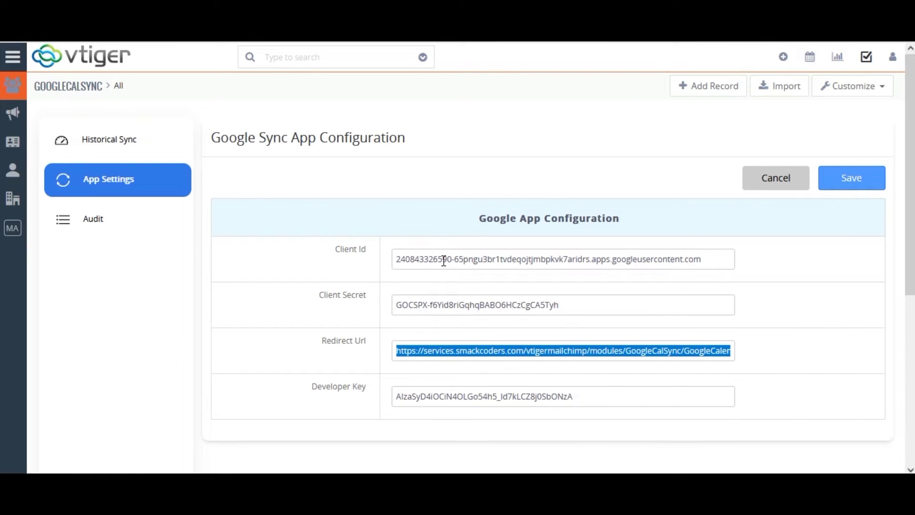
# Replace the old Client Id in vtiger with the new OAuth client ID
pyautogui.tripleClick(444, 260)
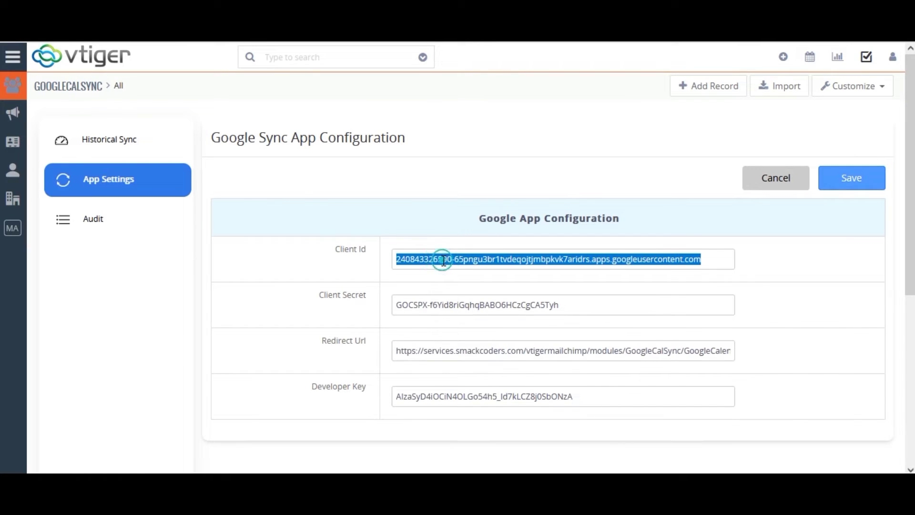
pyautogui.press('BackSpace')
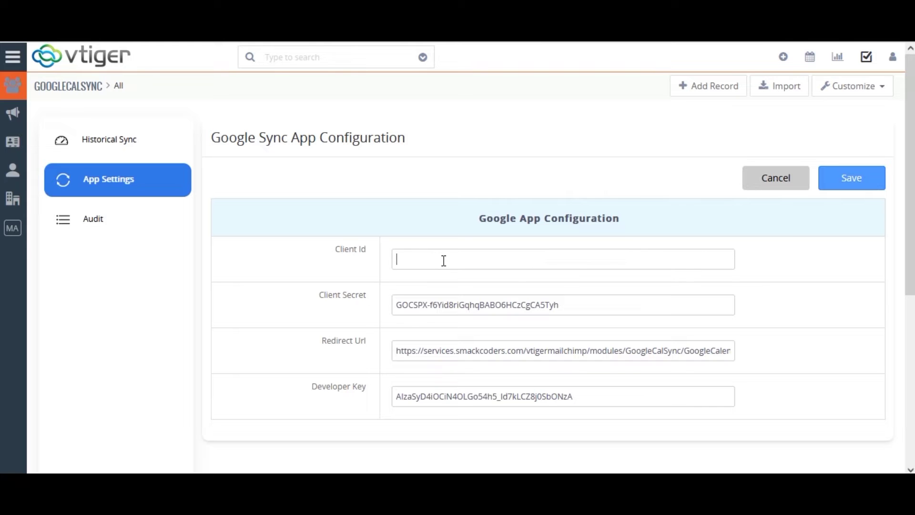
pyautogui.hotkey('ctrl', 'v')
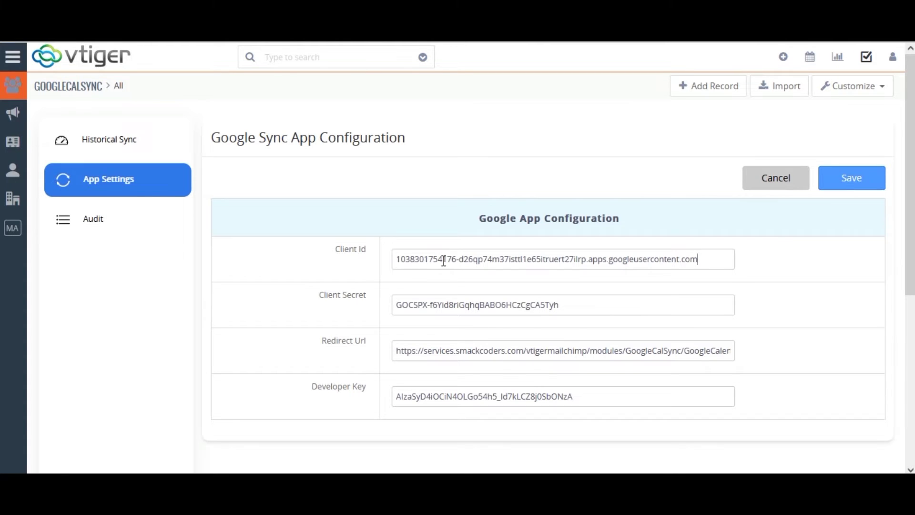
# Copy the new client secret from Google Cloud into vtiger's Client Secret field and save the configuration
pyautogui.click(684, 42)
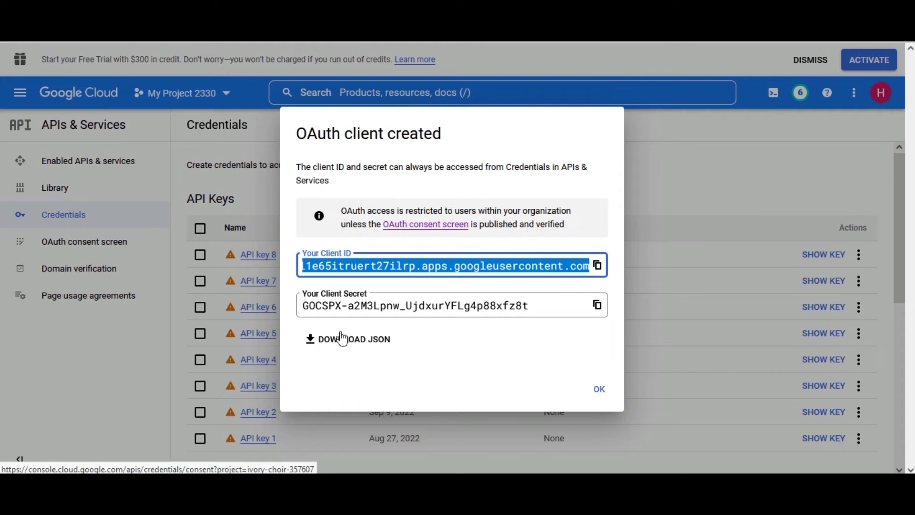
pyautogui.click(343, 308)
pyautogui.hotkey('ctrl', 'c')
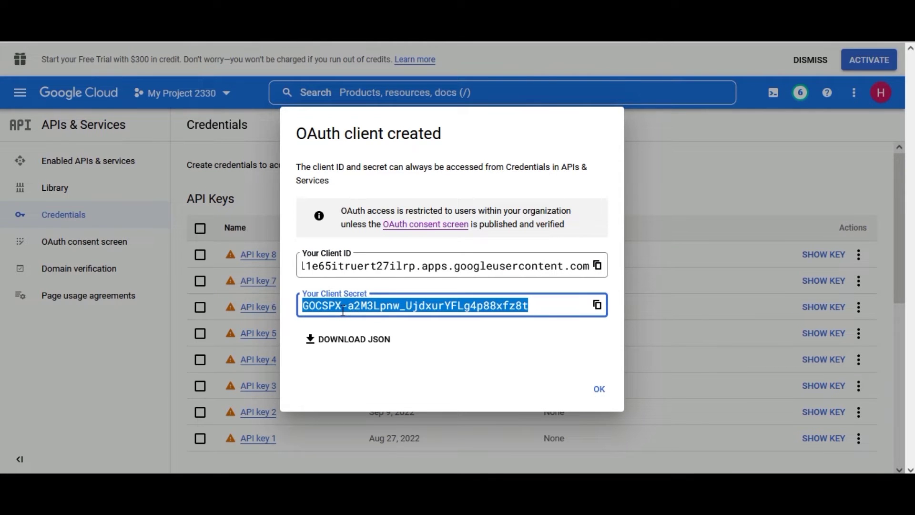
pyautogui.hotkey('alt', 'Tab')
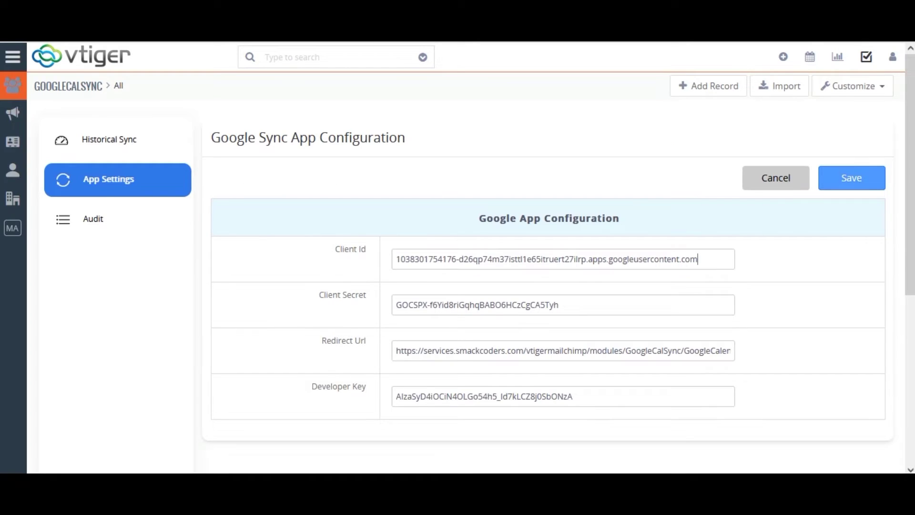
pyautogui.doubleClick(448, 305)
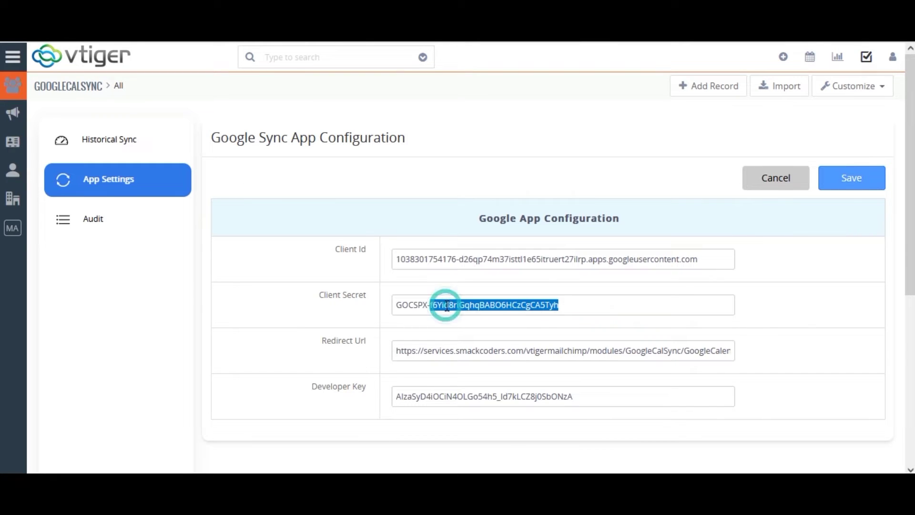
pyautogui.doubleClick(424, 305)
pyautogui.tripleClick(424, 305)
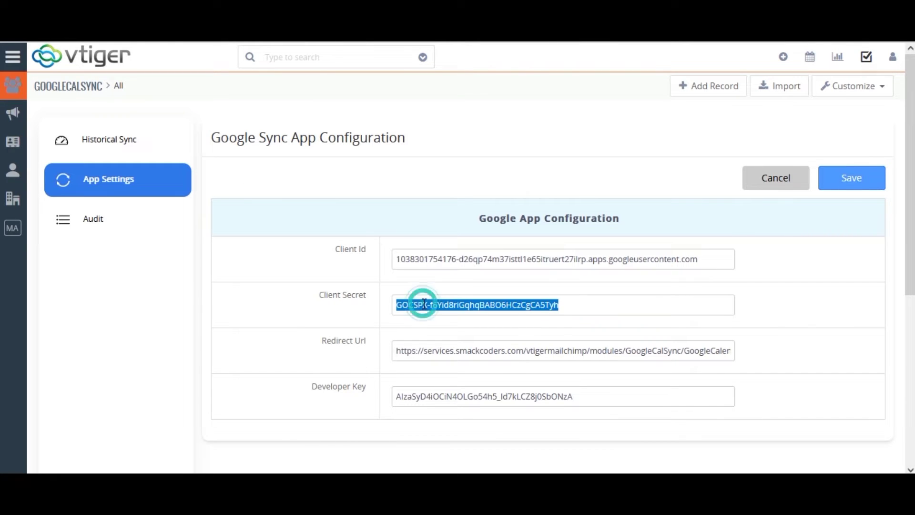
pyautogui.press('BackSpace')
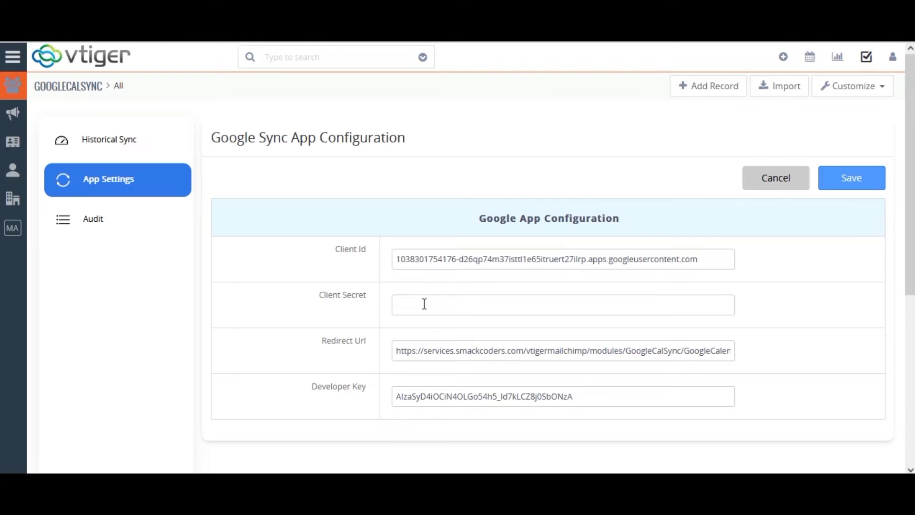
pyautogui.hotkey('ctrl', 'v')
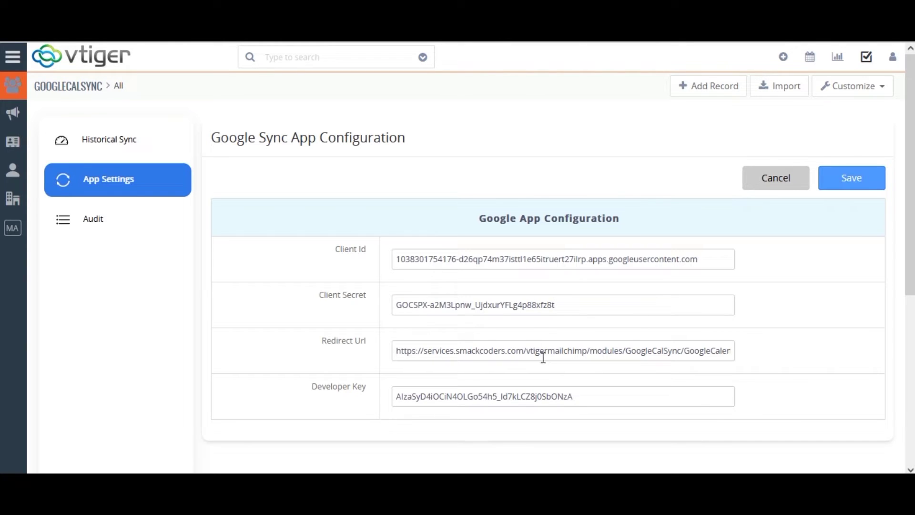
pyautogui.click(849, 178)
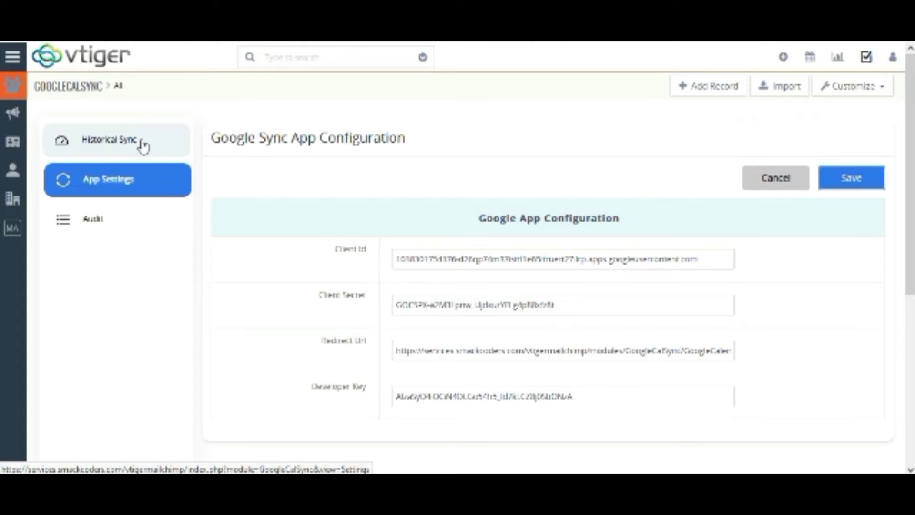
# Open the Historical Sync settings in vtiger and start editing the sync configuration
pyautogui.click(142, 141)
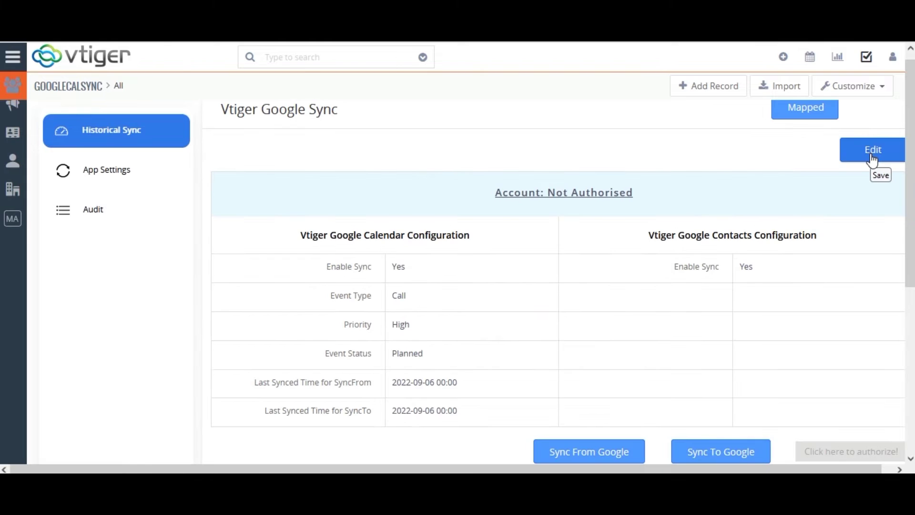
pyautogui.click(871, 154)
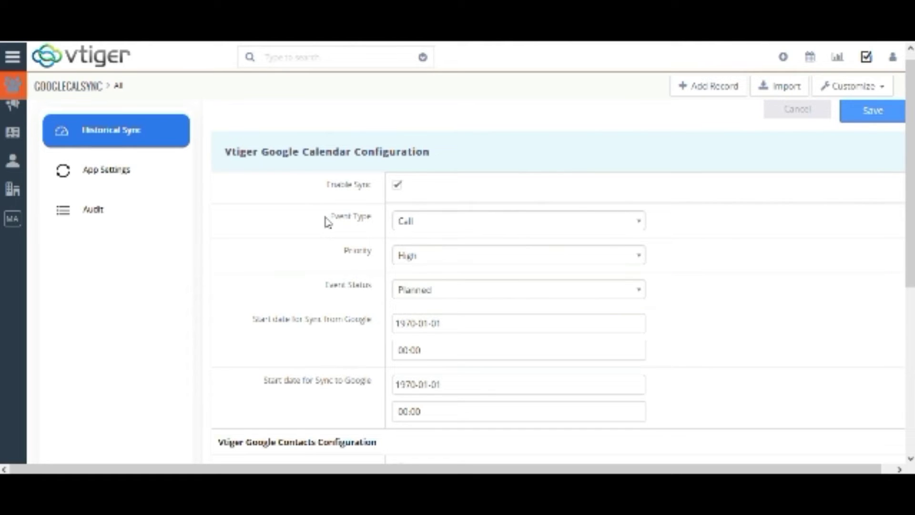
pyautogui.click(616, 224)
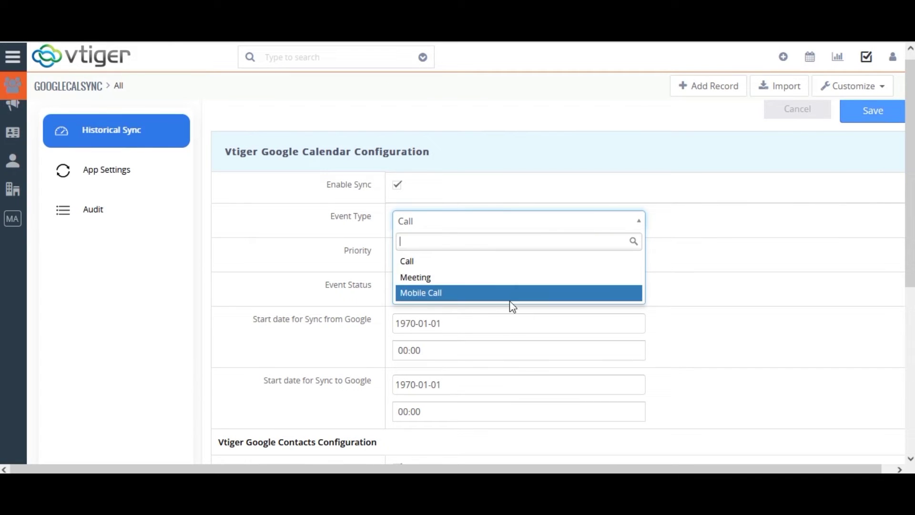
pyautogui.click(357, 257)
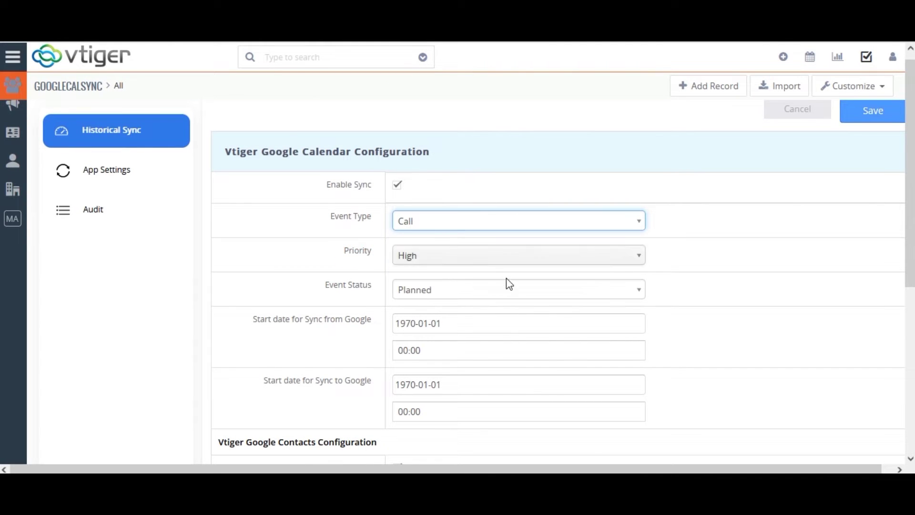
pyautogui.click(636, 256)
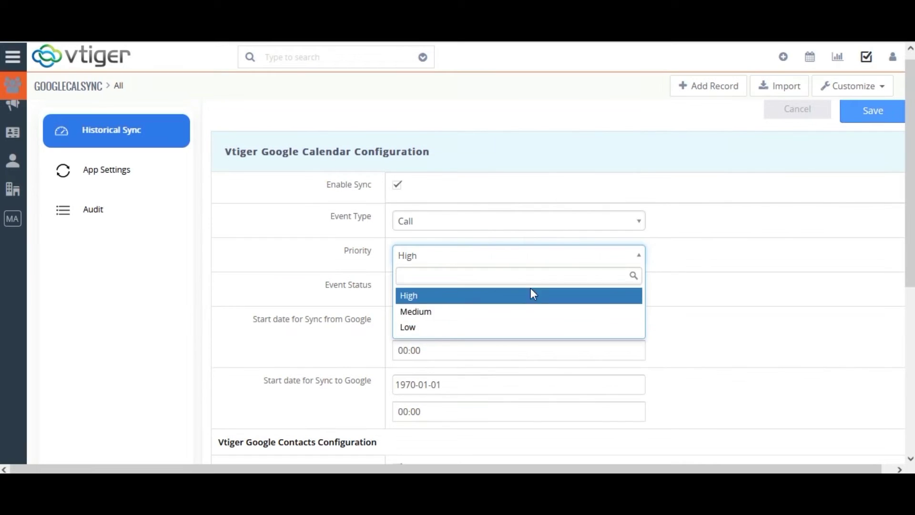
pyautogui.click(656, 295)
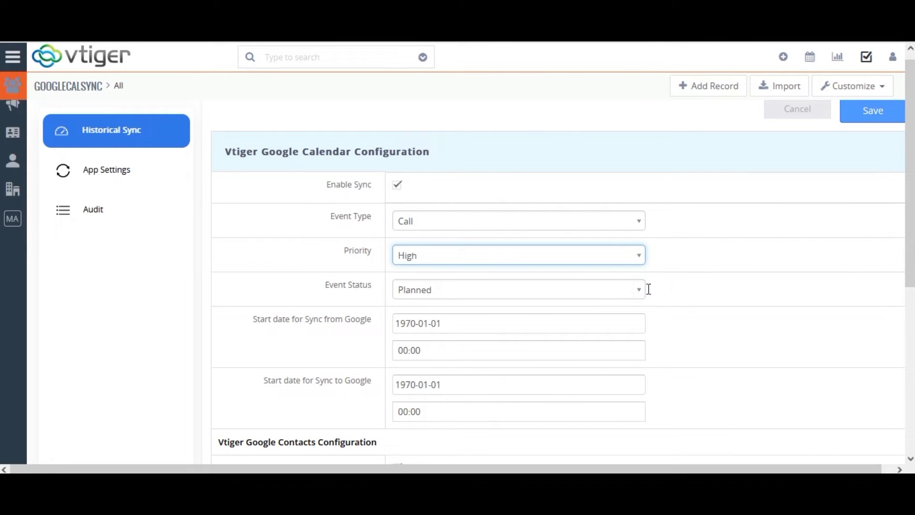
pyautogui.click(631, 290)
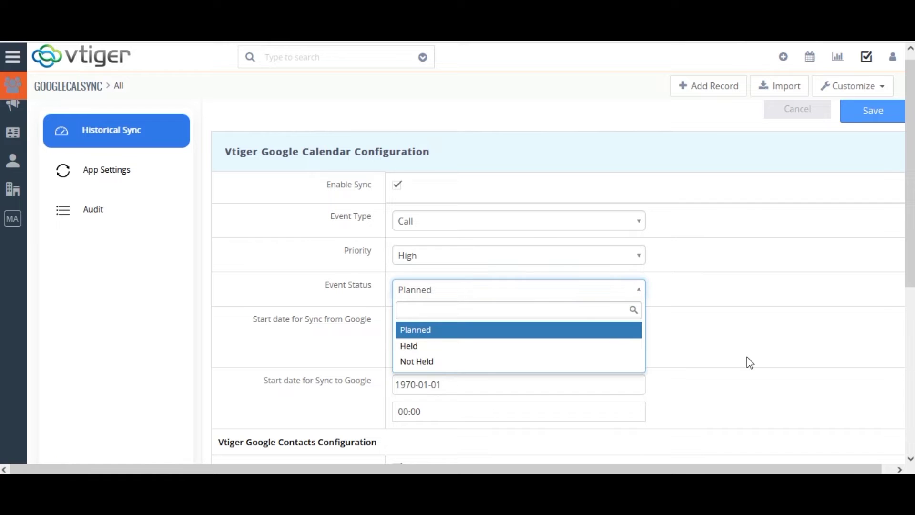
pyautogui.click(703, 350)
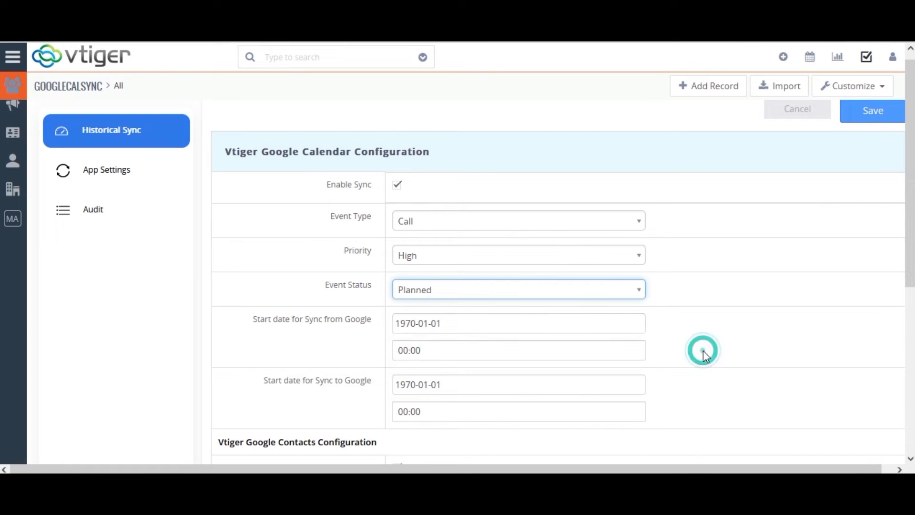
# Set the Sync-from-Google start date to 2022-09-12 at 05:30
pyautogui.click(415, 323)
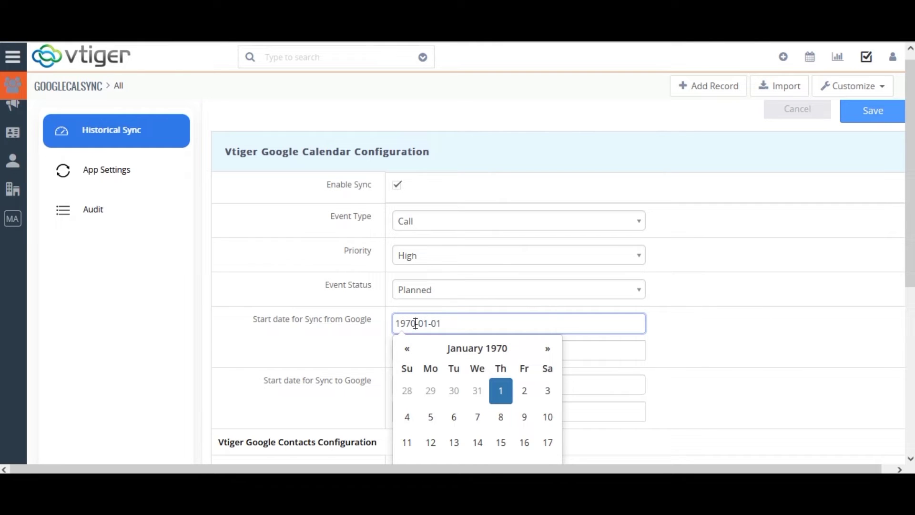
pyautogui.press('BackSpace')
pyautogui.press('BackSpace')
pyautogui.press('BackSpace')
pyautogui.press('BackSpace')
pyautogui.write('202')
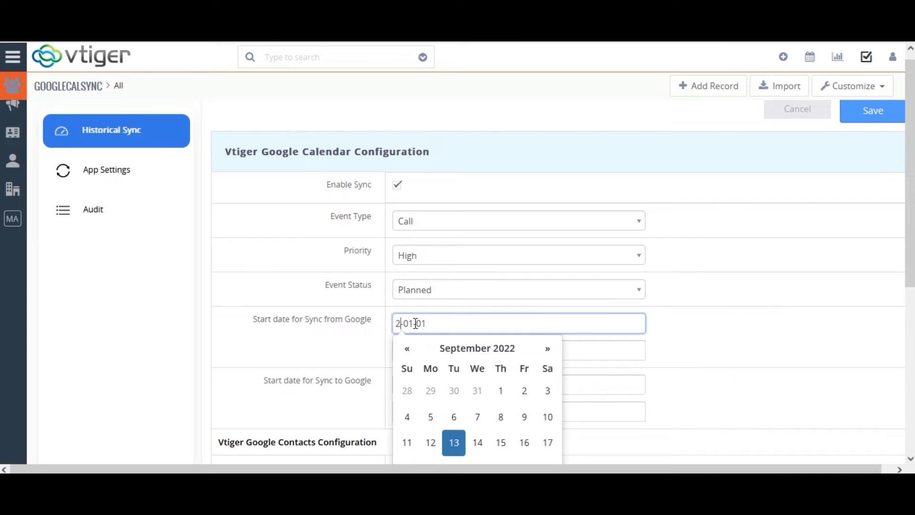
pyautogui.write('2')
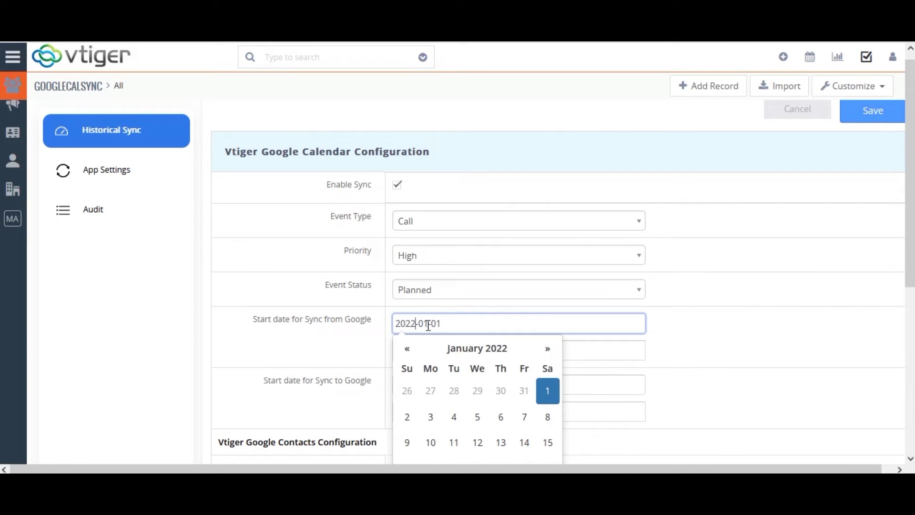
pyautogui.click(430, 327)
pyautogui.press('BackSpace')
pyautogui.write('9')
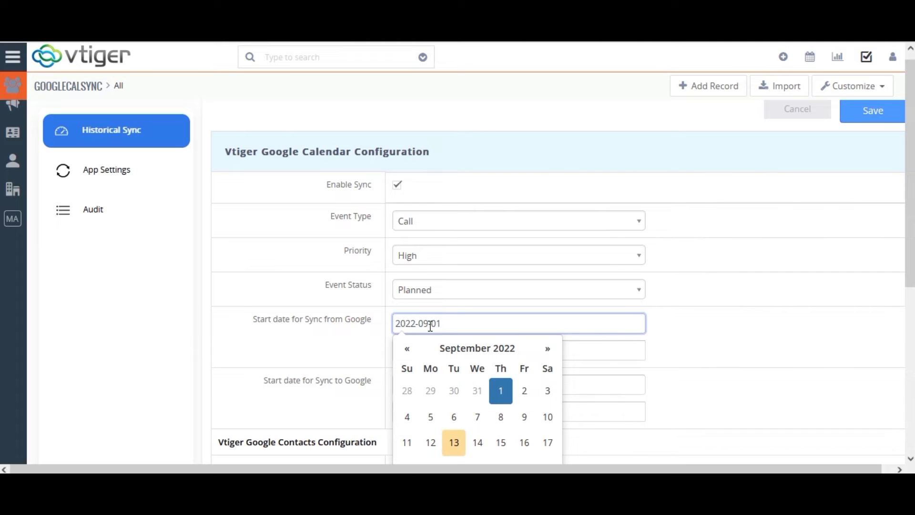
pyautogui.press('Right')
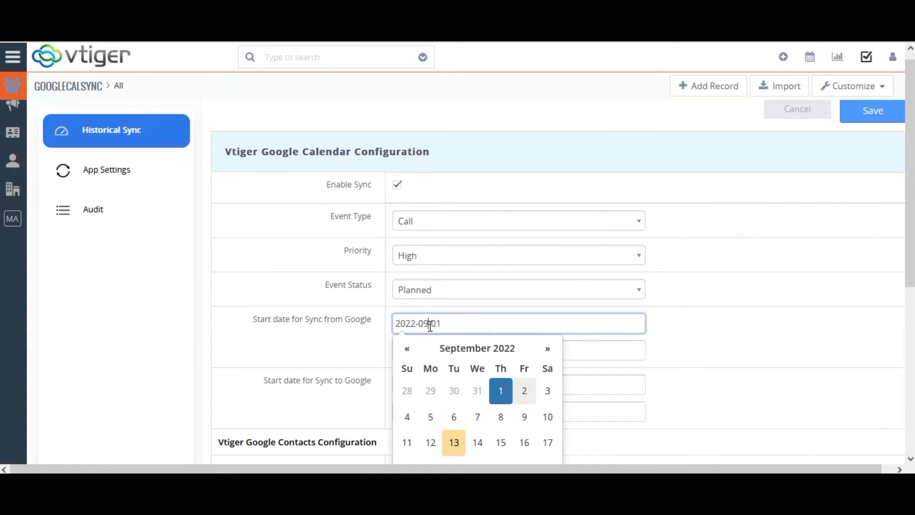
pyautogui.click(442, 323)
pyautogui.click(432, 442)
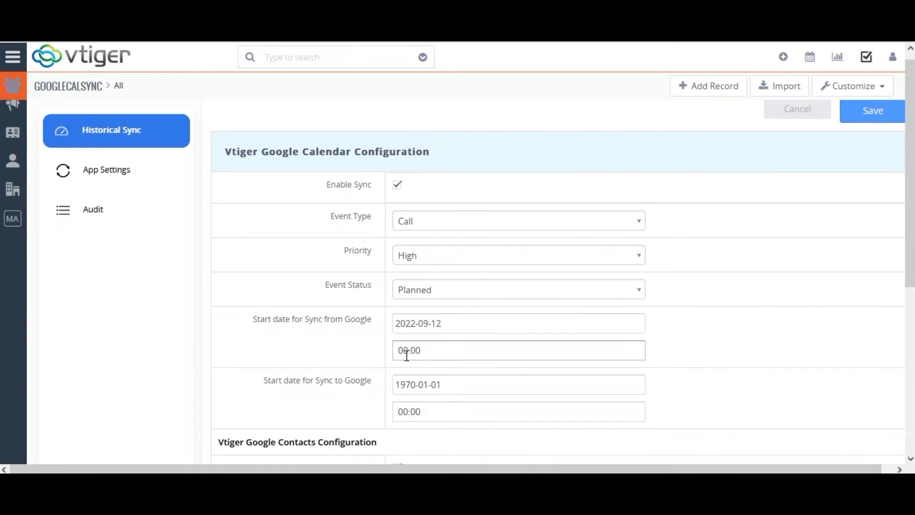
pyautogui.click(428, 352)
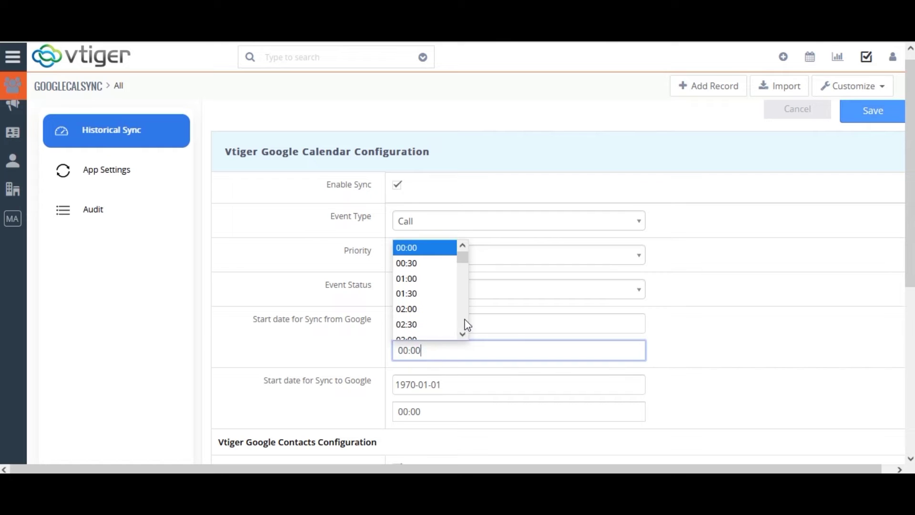
pyautogui.moveTo(468, 265)
pyautogui.mouseDown()
pyautogui.moveTo(468, 290)
pyautogui.moveTo(463, 262)
pyautogui.mouseUp()
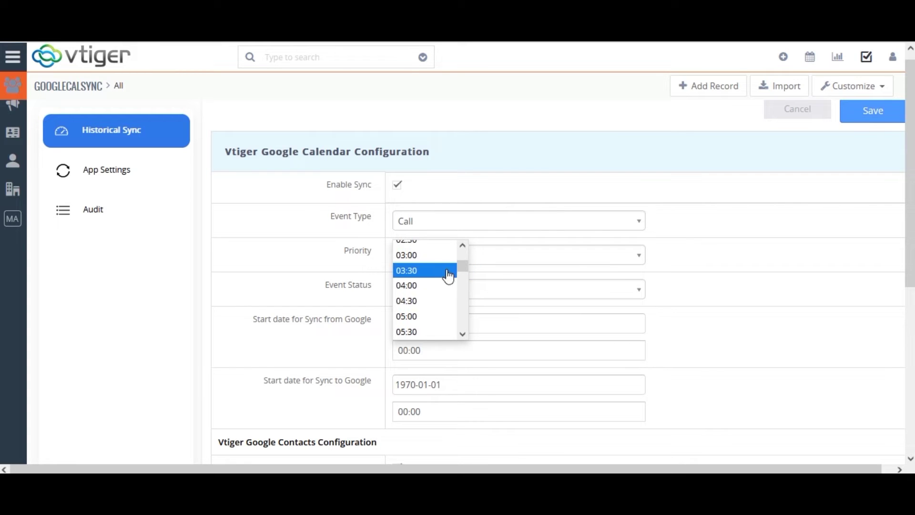
pyautogui.click(422, 332)
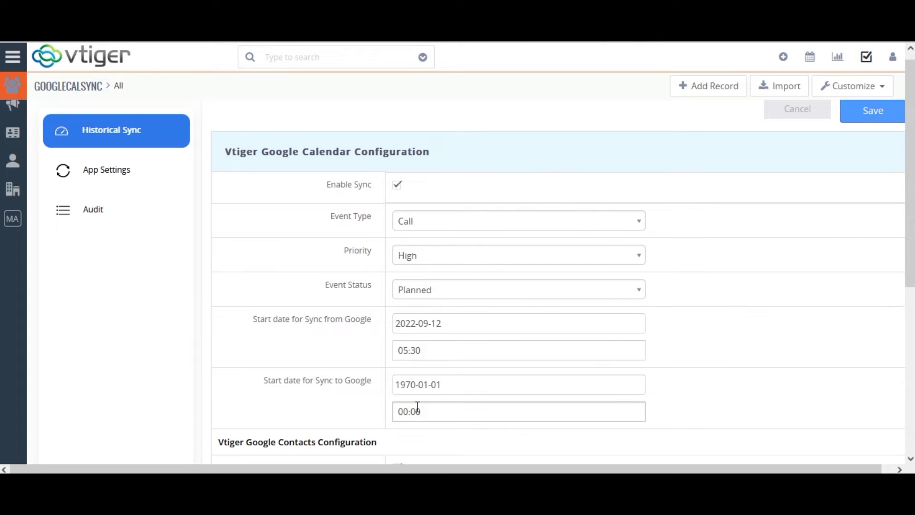
# Set the Sync-to-Google start date to 2022-09-12 at 05:00
pyautogui.click(413, 384)
pyautogui.hotkey('ctrl', 'a')
pyautogui.write('2022-09-01')
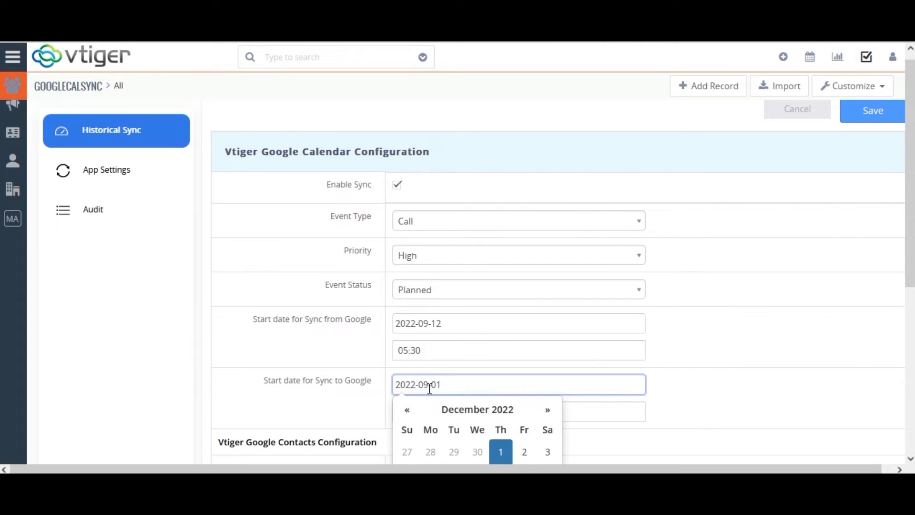
pyautogui.press('Right')
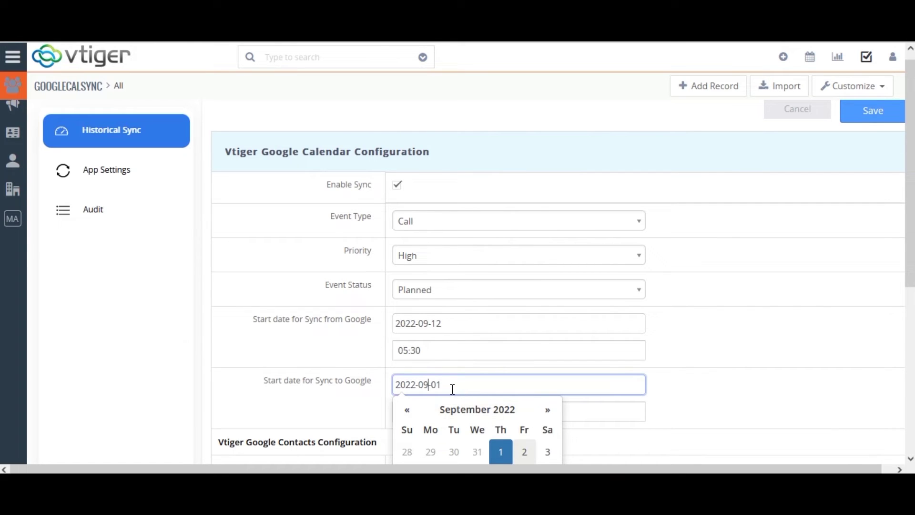
pyautogui.press('BackSpace')
pyautogui.press('Tab')
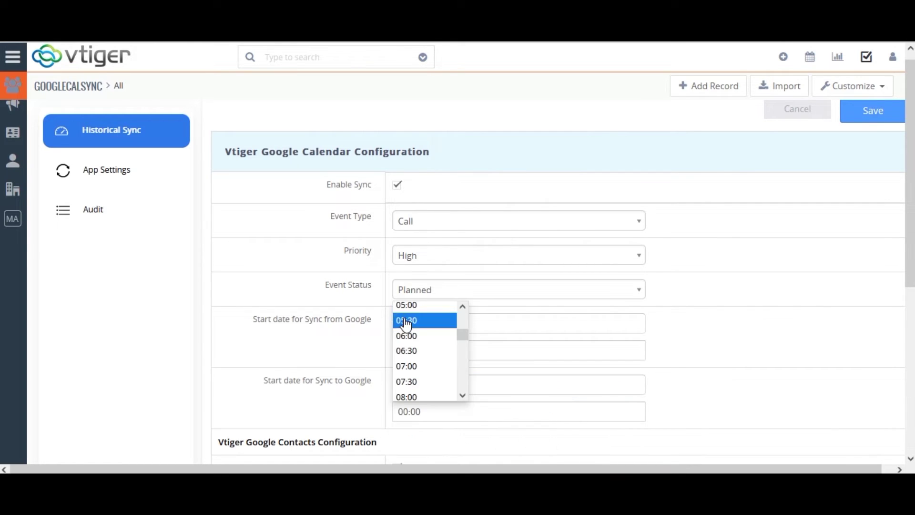
pyautogui.click(407, 305)
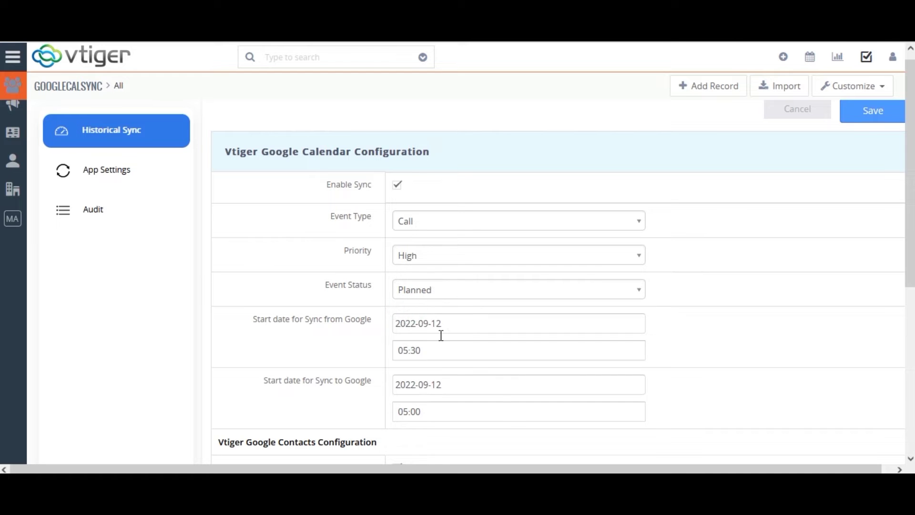
pyautogui.click(909, 458)
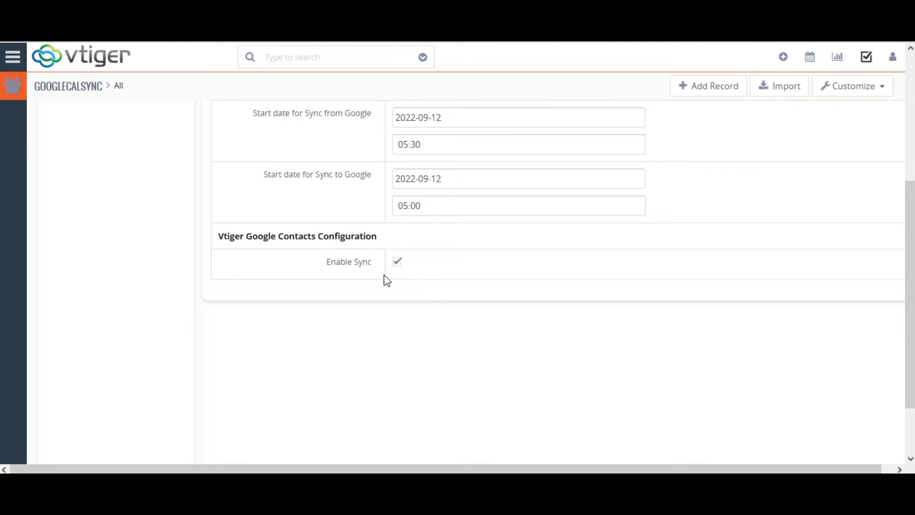
pyautogui.moveTo(909, 267); pyautogui.dragTo(910, 78)
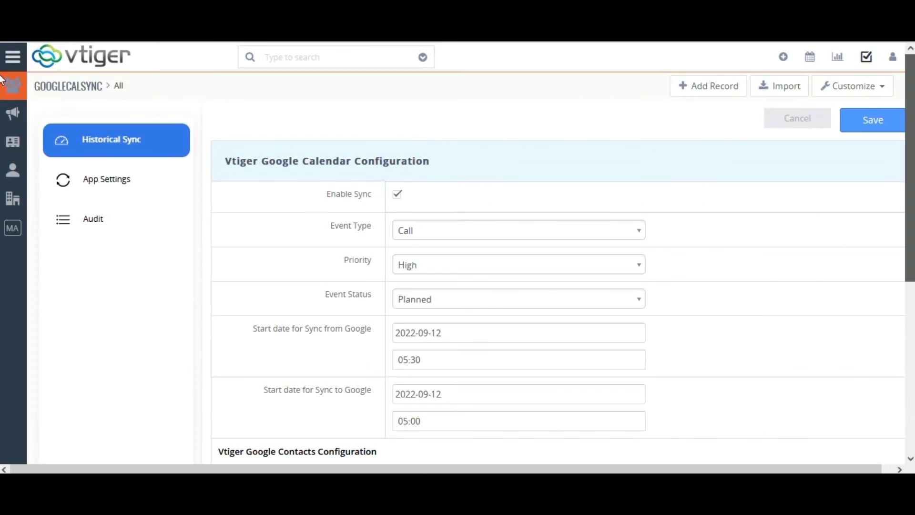
# Save the calendar and contacts sync settings and start authorizing a Google account
pyautogui.click(867, 125)
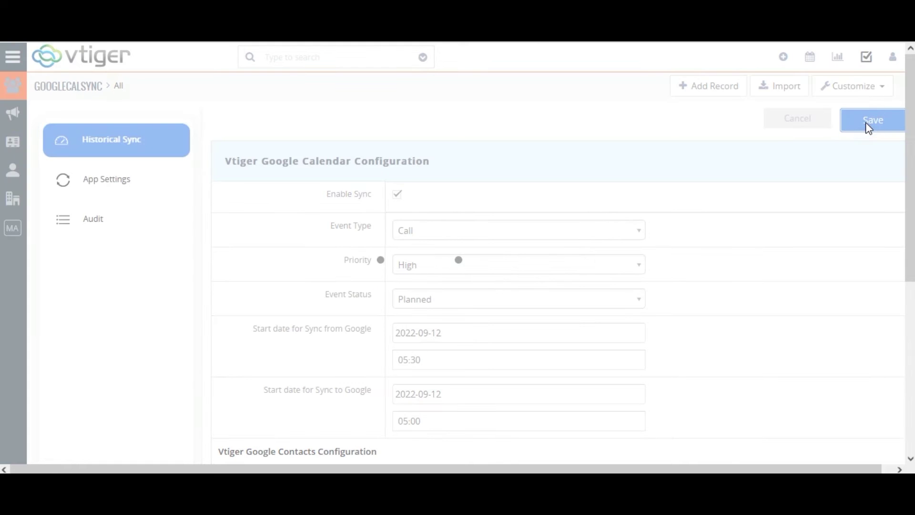
pyautogui.scroll(-3, 911, 465)
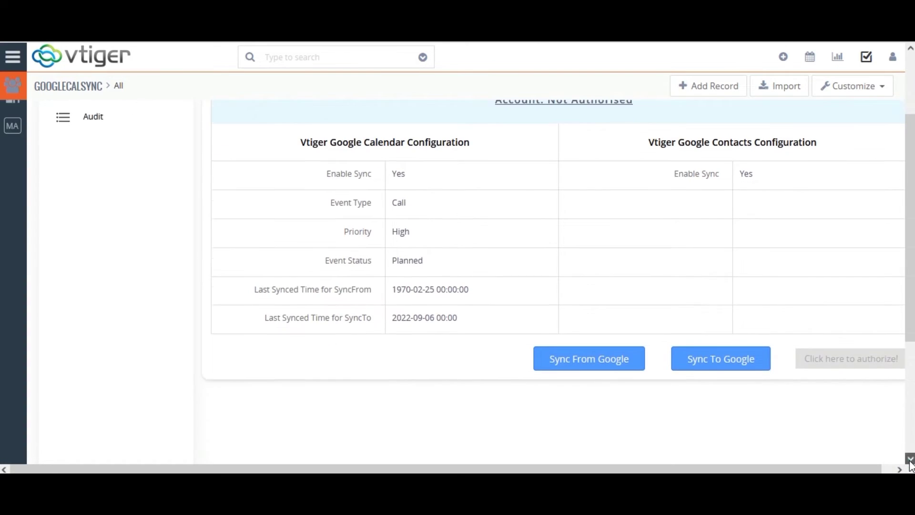
pyautogui.moveTo(739, 471); pyautogui.dragTo(749, 471)
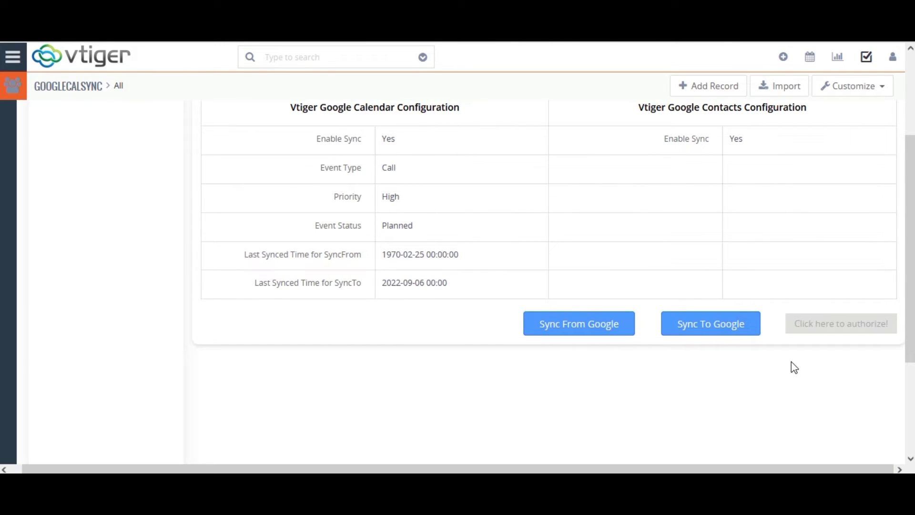
pyautogui.click(824, 323)
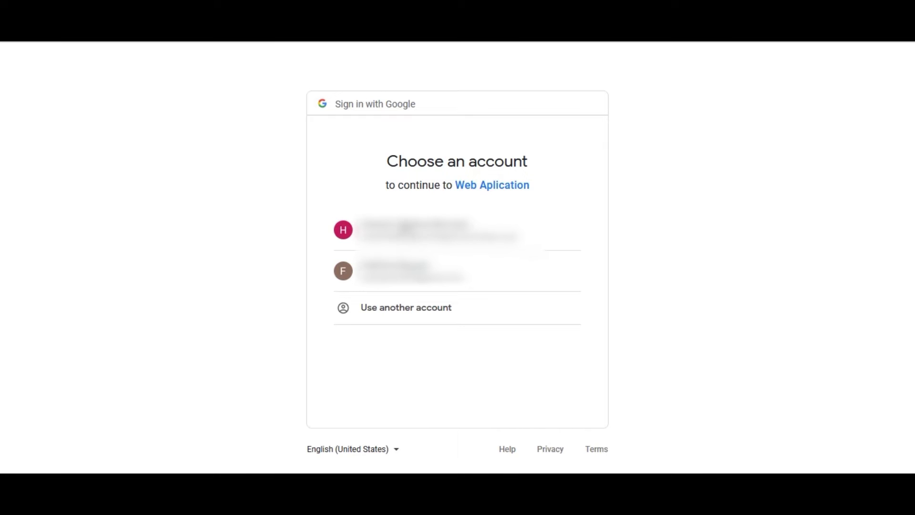
# Sign in with the first listed Google account and allow access to contacts and calendars
pyautogui.click(403, 226)
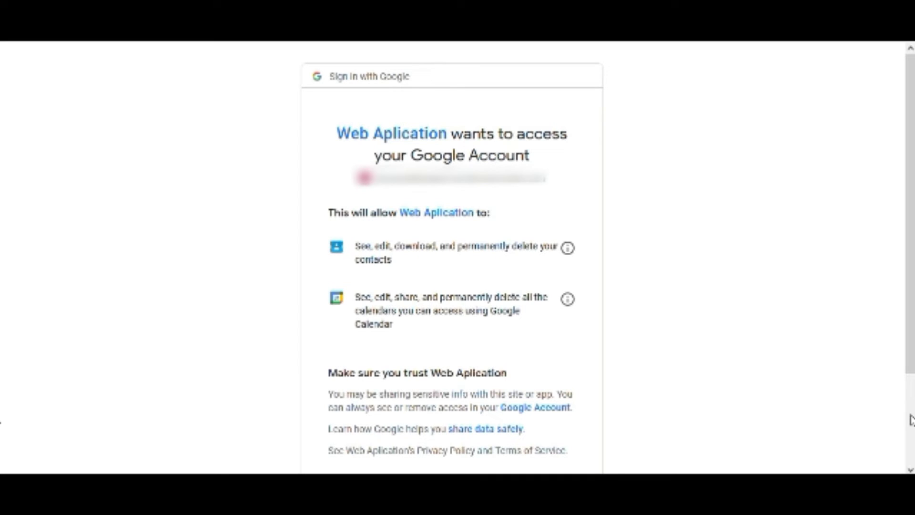
pyautogui.click(911, 420)
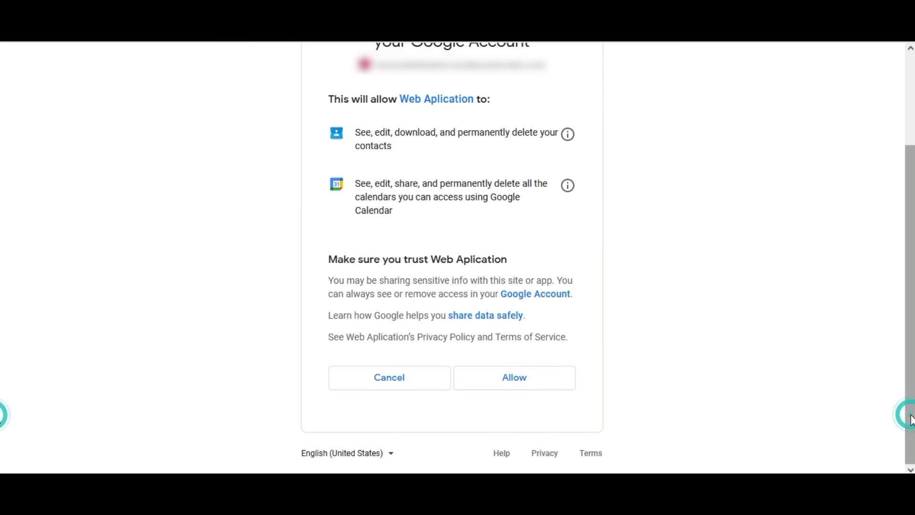
pyautogui.click(533, 378)
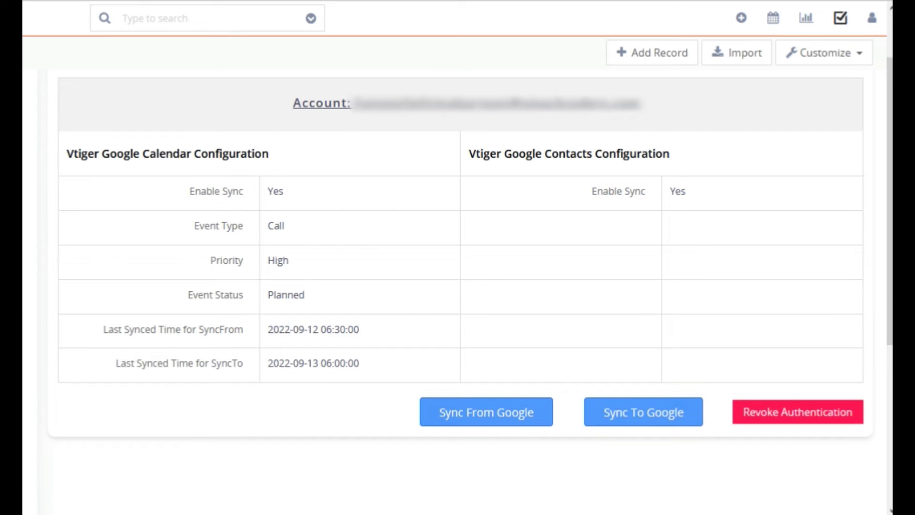
# Review the Mapped Fields list showing how vtiger fields correspond to Google fields
pyautogui.scroll(3, 457, 258)
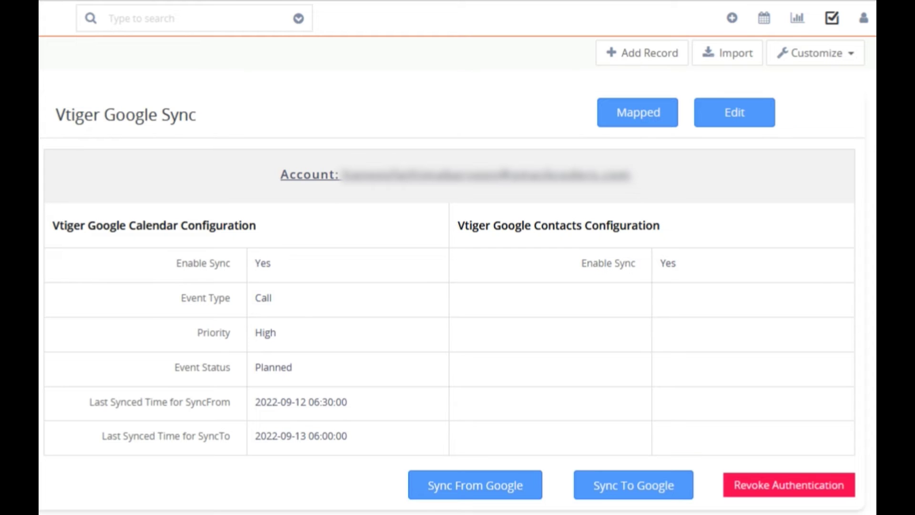
pyautogui.click(637, 112)
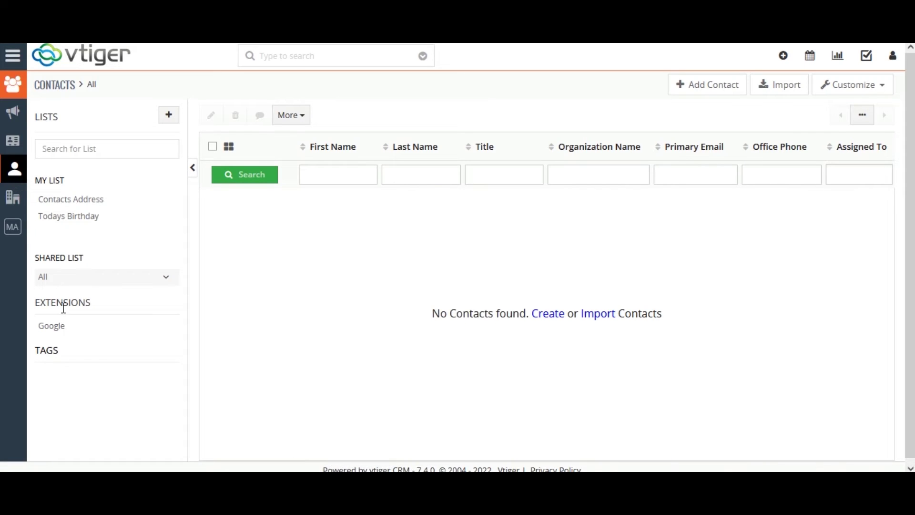
# Create and save a contact with first name Test and last name Contact, then return to the list
pyautogui.click(21, 173)
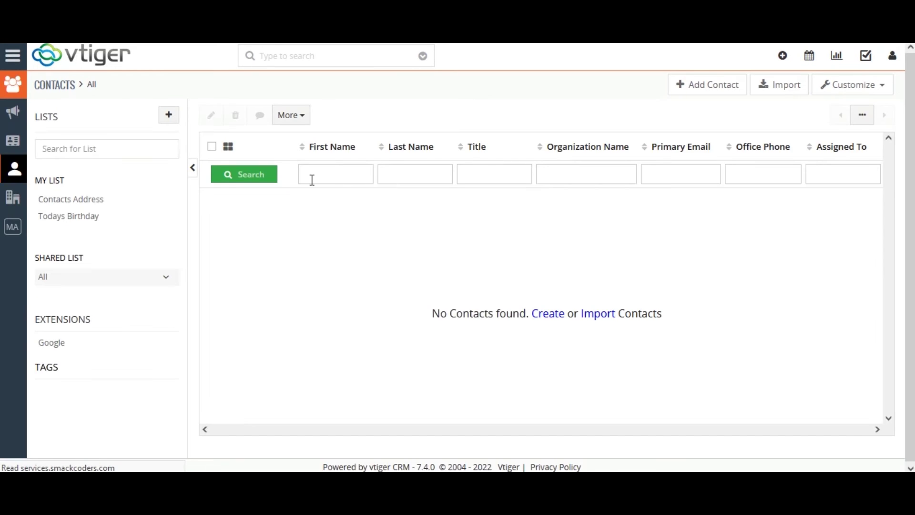
pyautogui.click(706, 85)
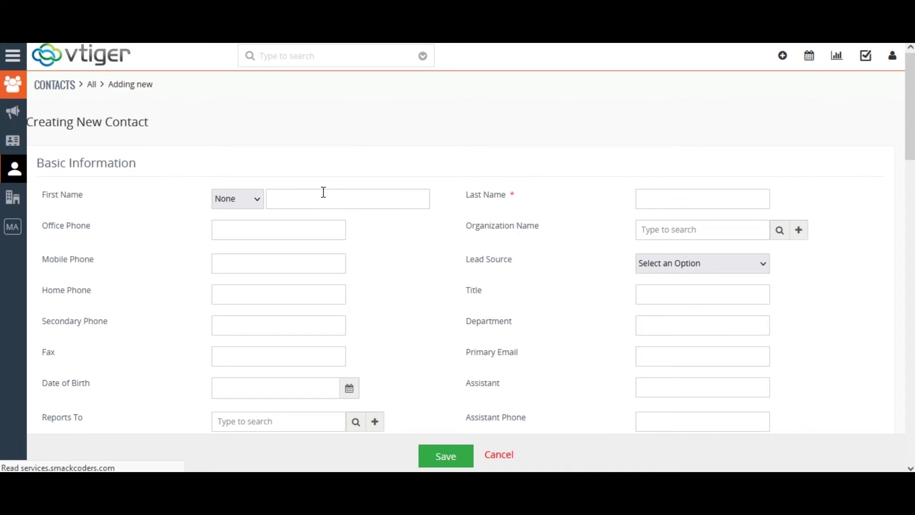
pyautogui.click(323, 193)
pyautogui.write('Test')
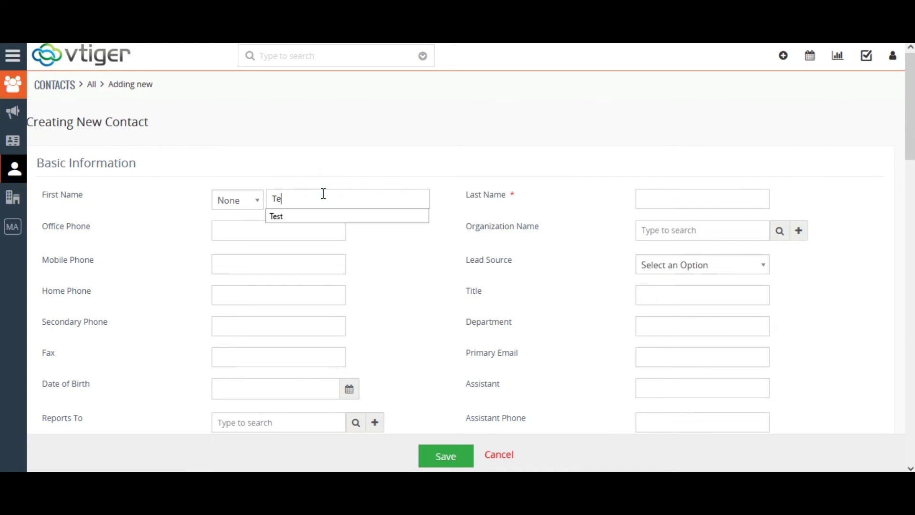
pyautogui.click(663, 193)
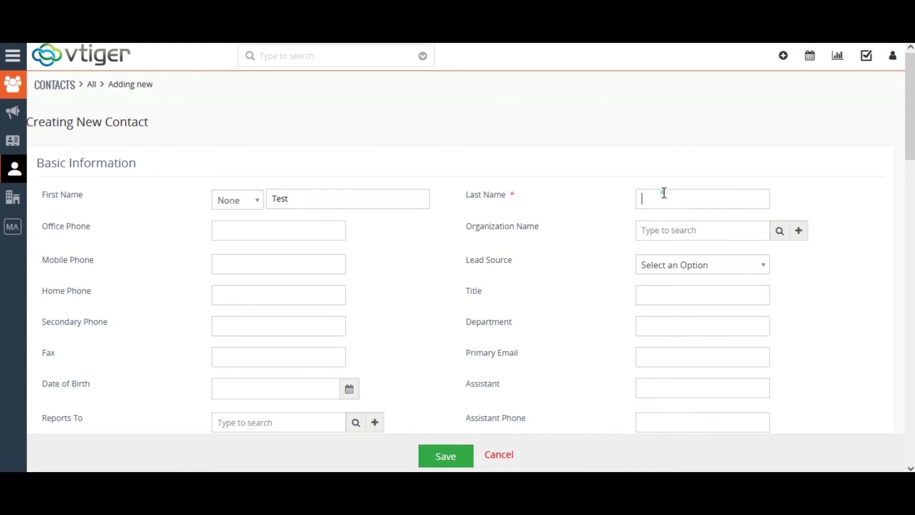
pyautogui.write('Co')
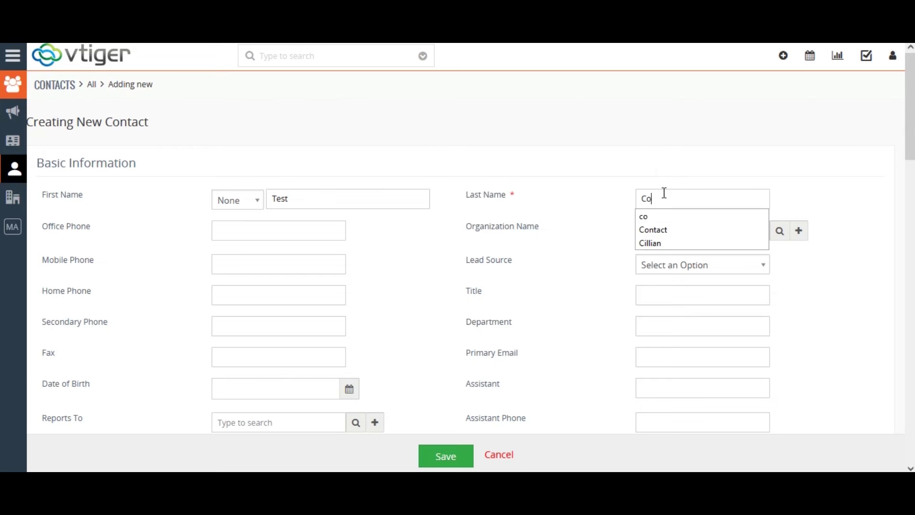
pyautogui.write('ntact')
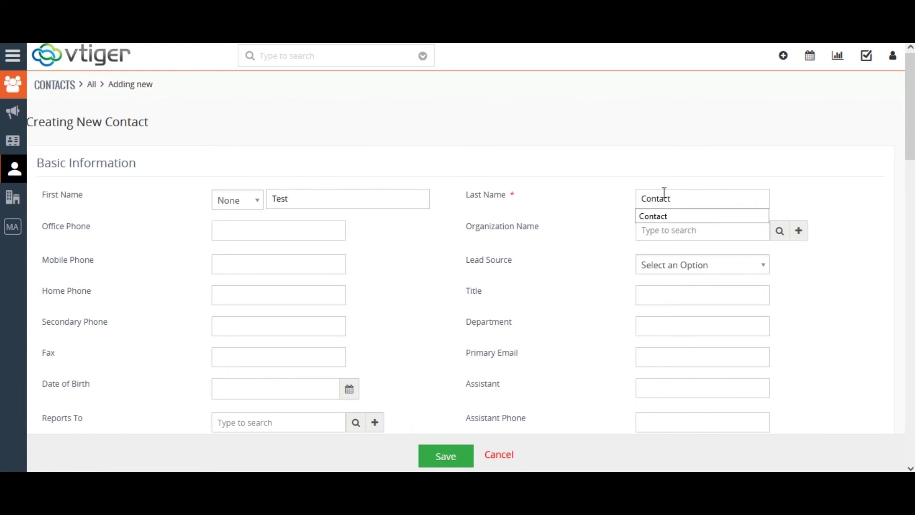
pyautogui.click(698, 215)
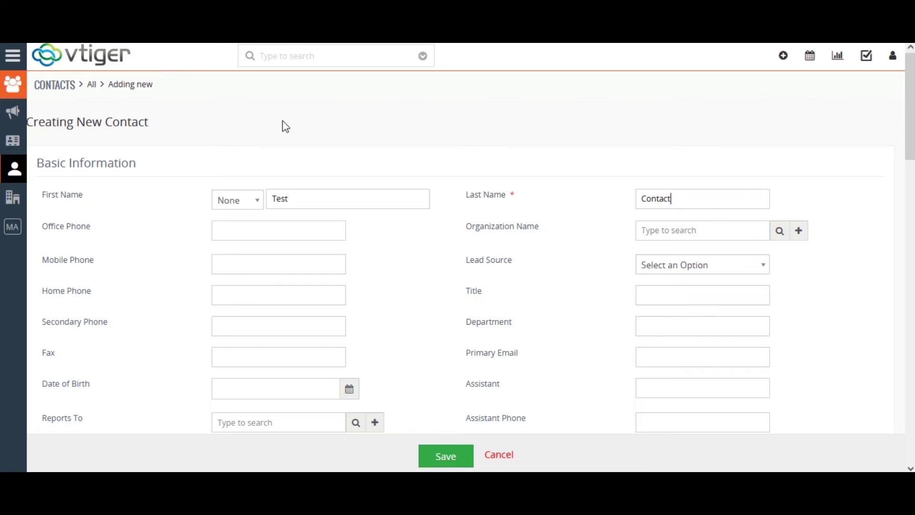
pyautogui.moveTo(910, 102); pyautogui.dragTo(911, 354)
pyautogui.click(447, 459)
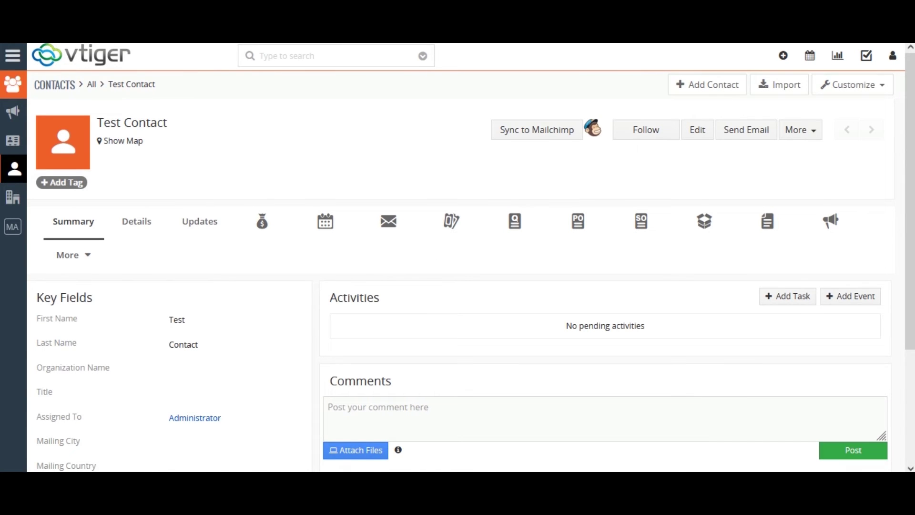
pyautogui.hotkey('alt', 'Left')
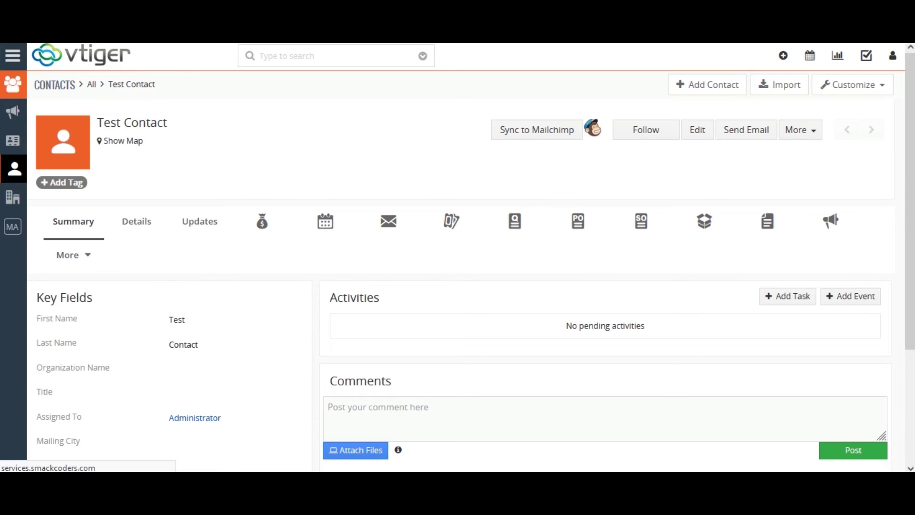
pyautogui.hotkey('alt', 'Left')
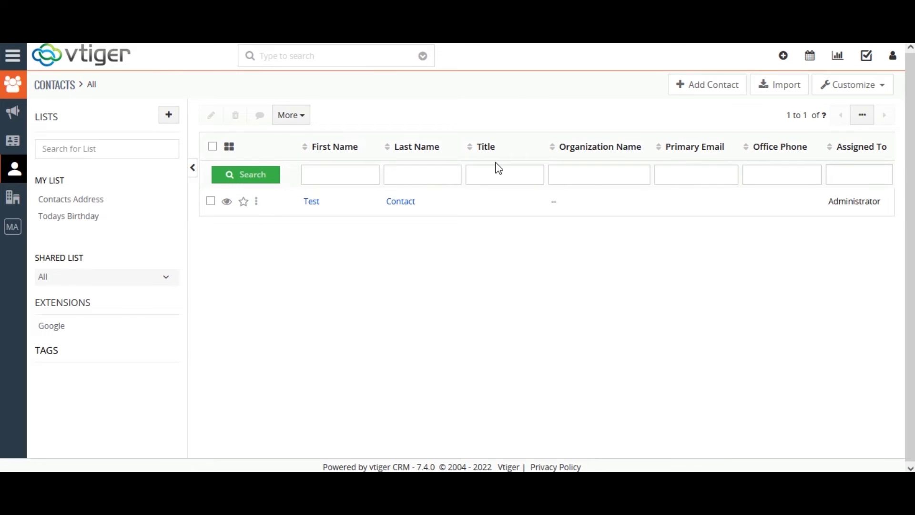
# Quick-create the Project Review call event for 09-13-2022, 6:30 PM to 7:30 PM, and save it
pyautogui.click(810, 58)
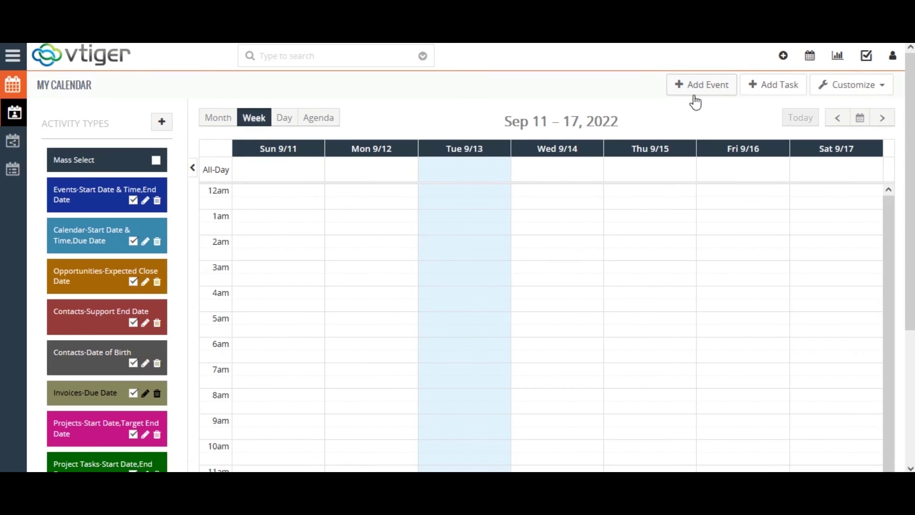
pyautogui.click(695, 89)
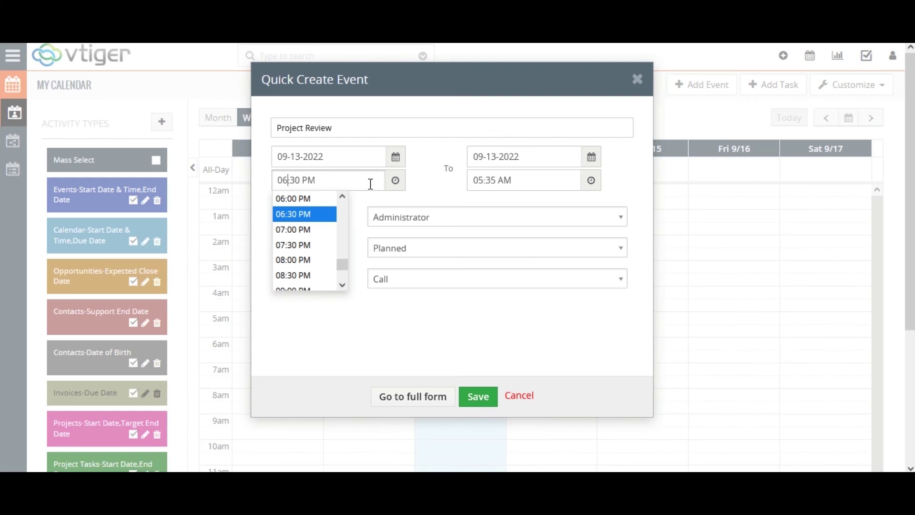
pyautogui.click(319, 216)
pyautogui.click(591, 181)
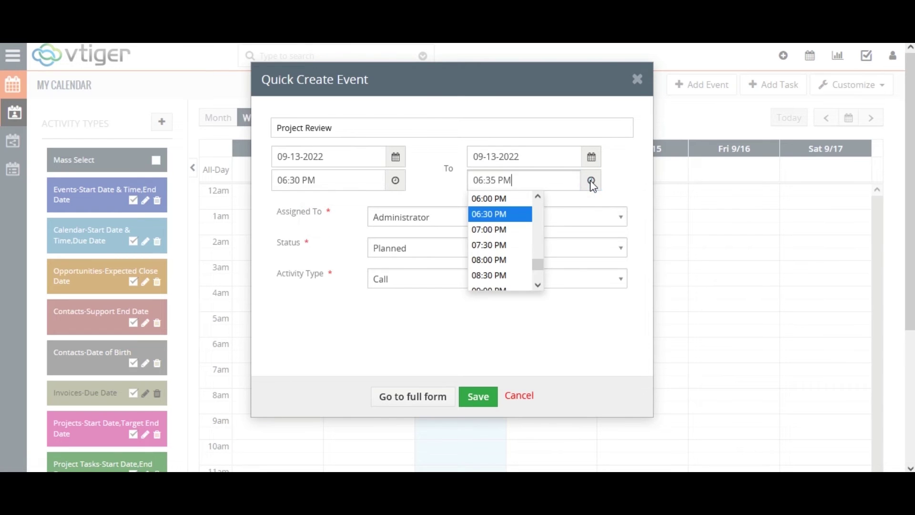
pyautogui.click(482, 244)
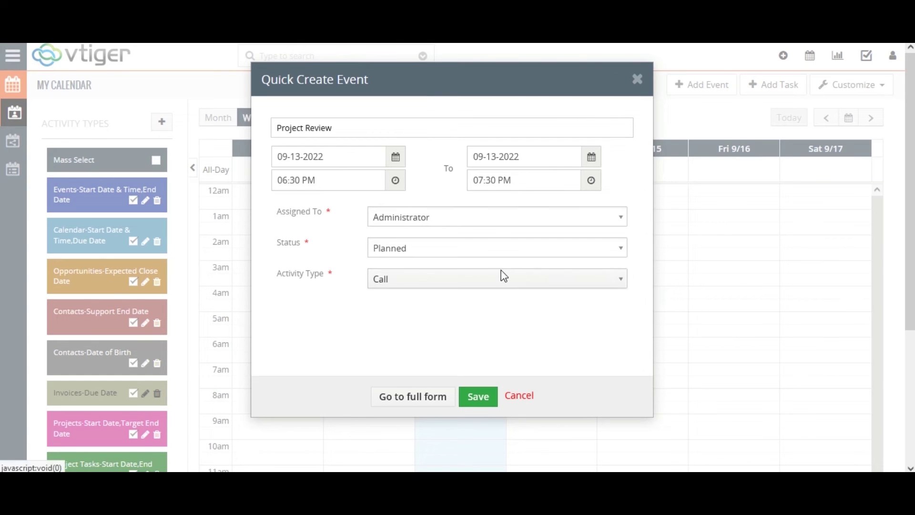
pyautogui.click(481, 396)
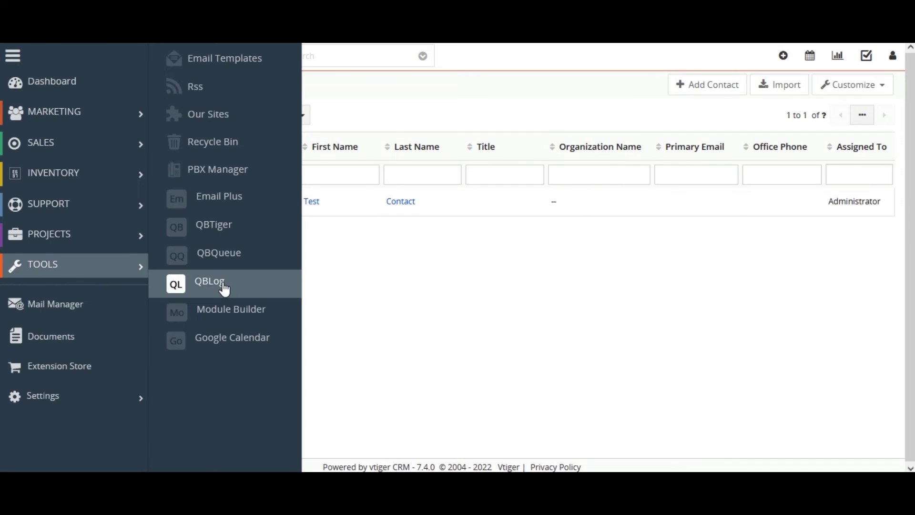
# Open the Google Calendar sync page and run Sync To Google for events and contacts
pyautogui.click(225, 337)
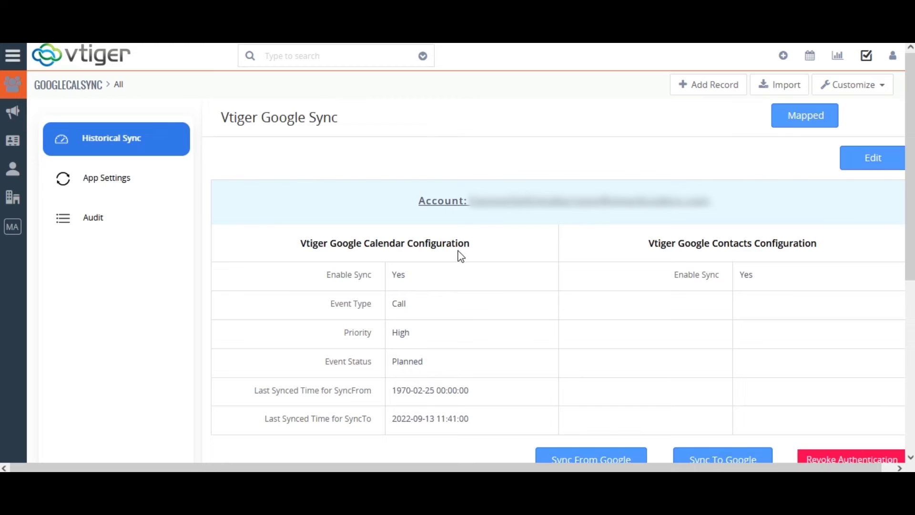
pyautogui.scroll(-3, 763, 298)
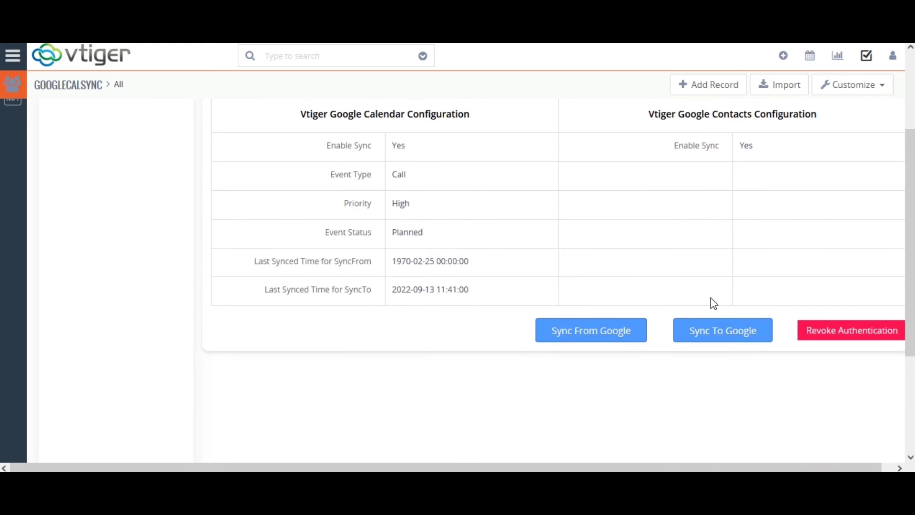
pyautogui.click(720, 334)
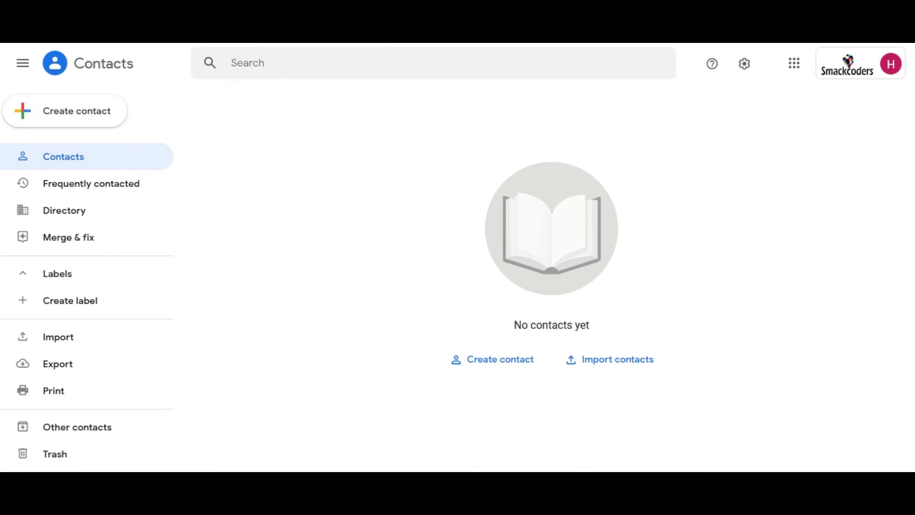
# Refresh Google Contacts so the synced Test Contact shows up
pyautogui.click(64, 156)
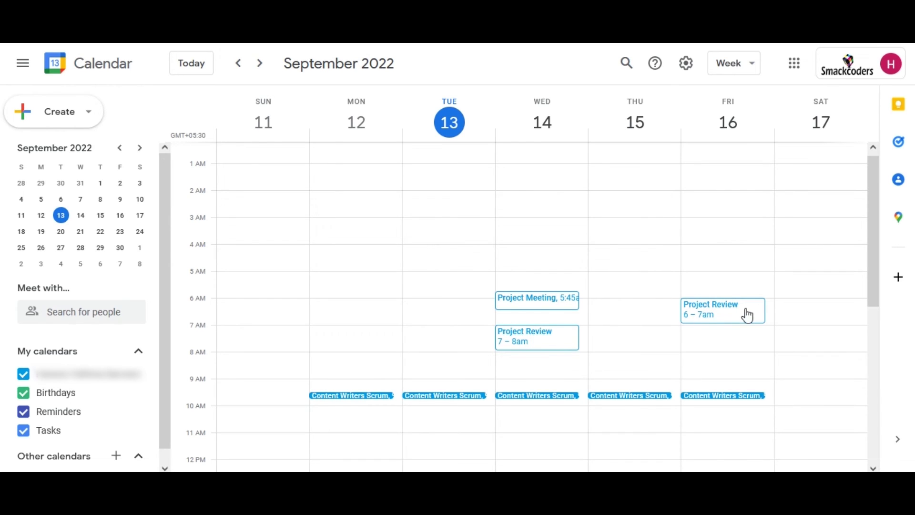
# Create and save a 'Group Discussion' event on September 13 starting at 7:30pm
pyautogui.click(86, 122)
pyautogui.click(73, 152)
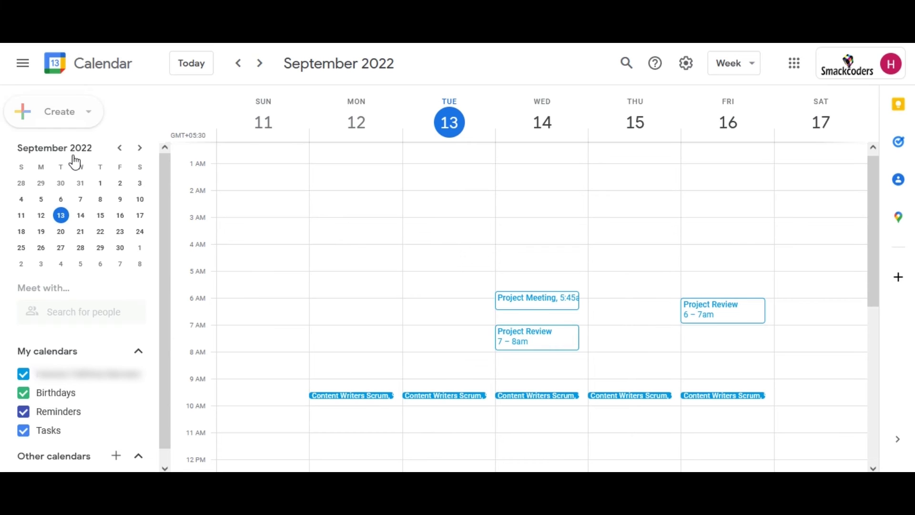
pyautogui.write('Group Discussion')
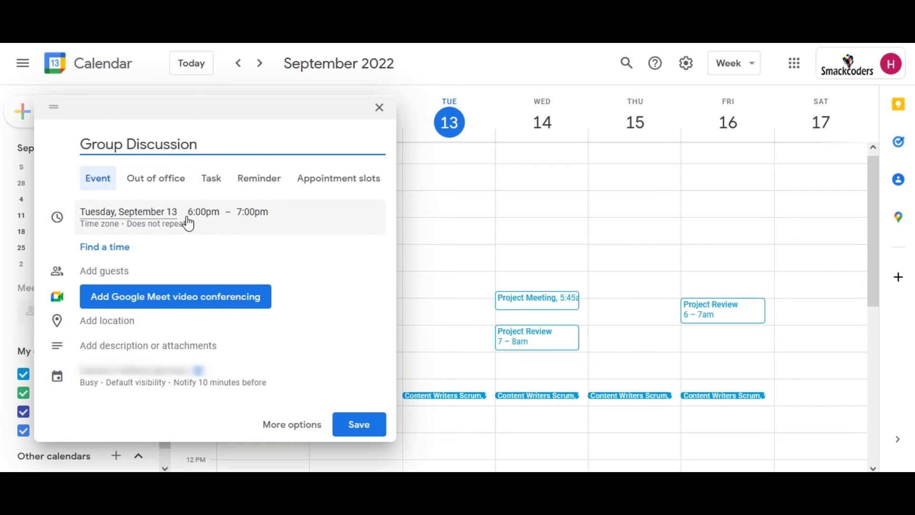
pyautogui.click(205, 212)
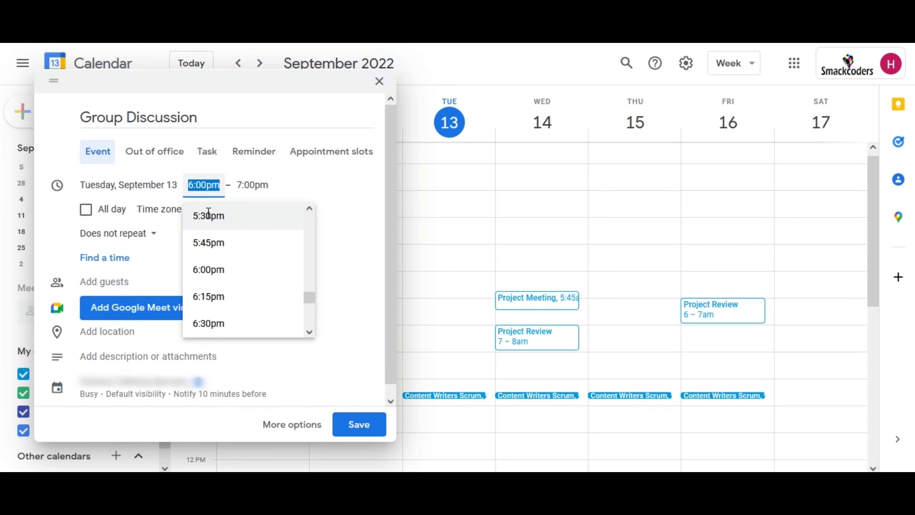
pyautogui.scroll(-4, 238, 267)
pyautogui.click(219, 214)
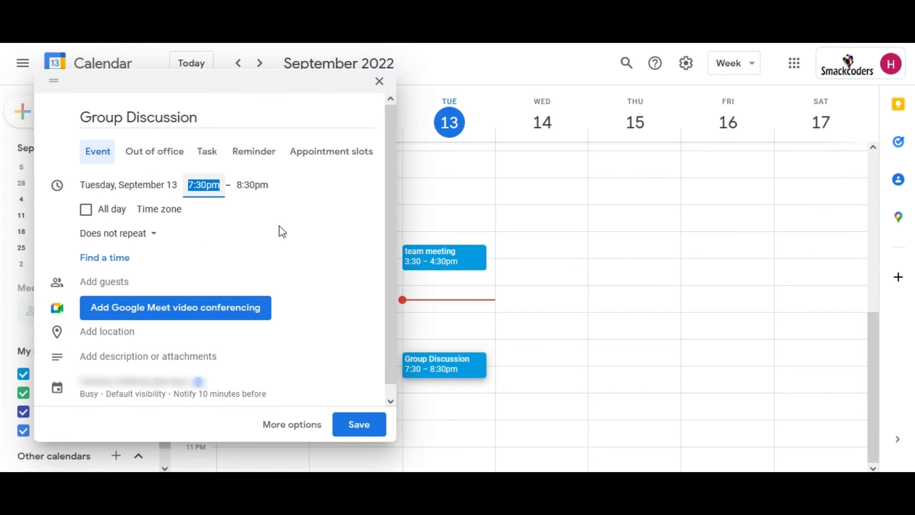
pyautogui.click(367, 434)
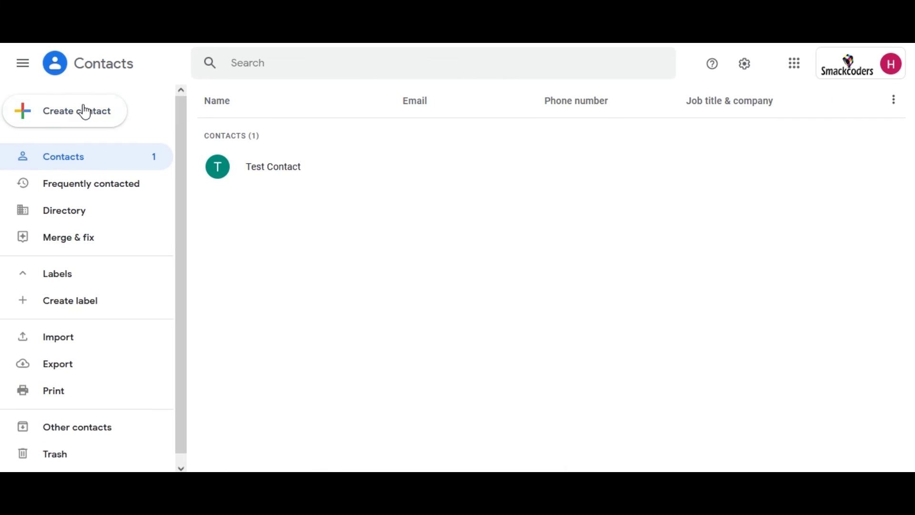
# Create and save a Google contact with first name Sample and last name Name
pyautogui.click(85, 113)
pyautogui.click(86, 114)
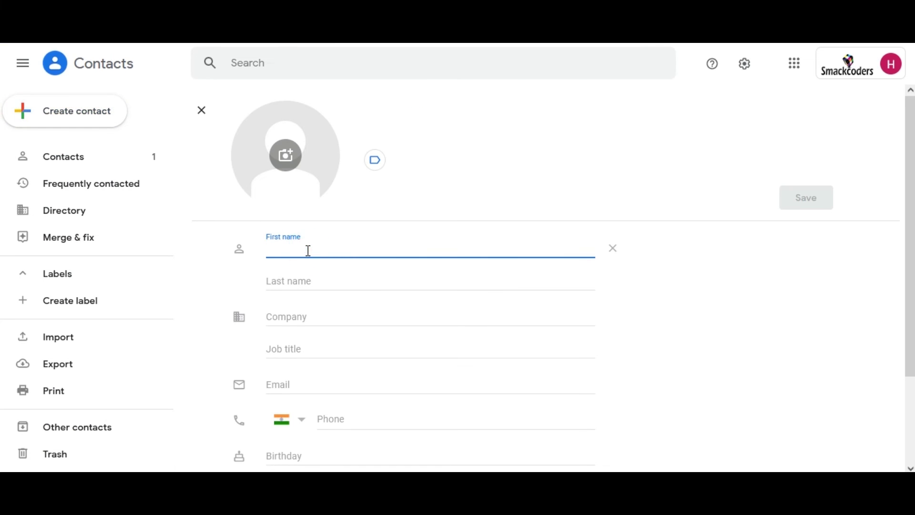
pyautogui.write('Sample')
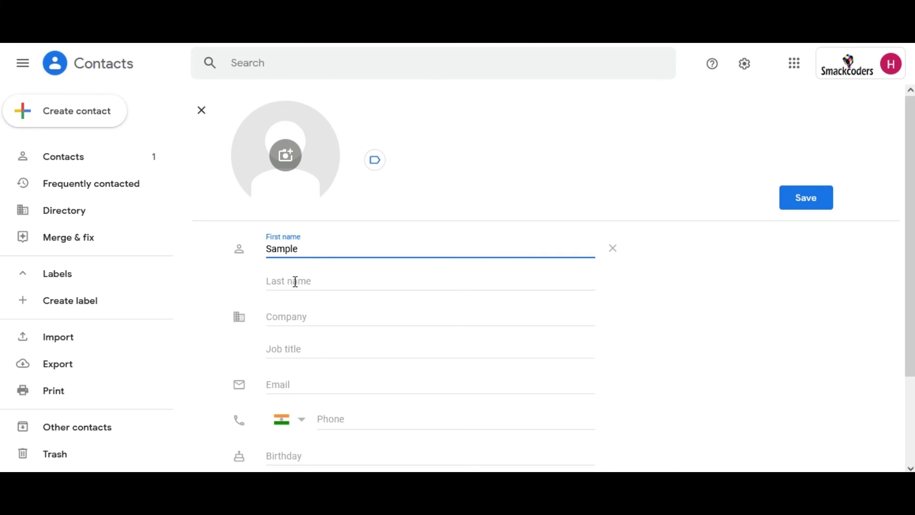
pyautogui.click(296, 282)
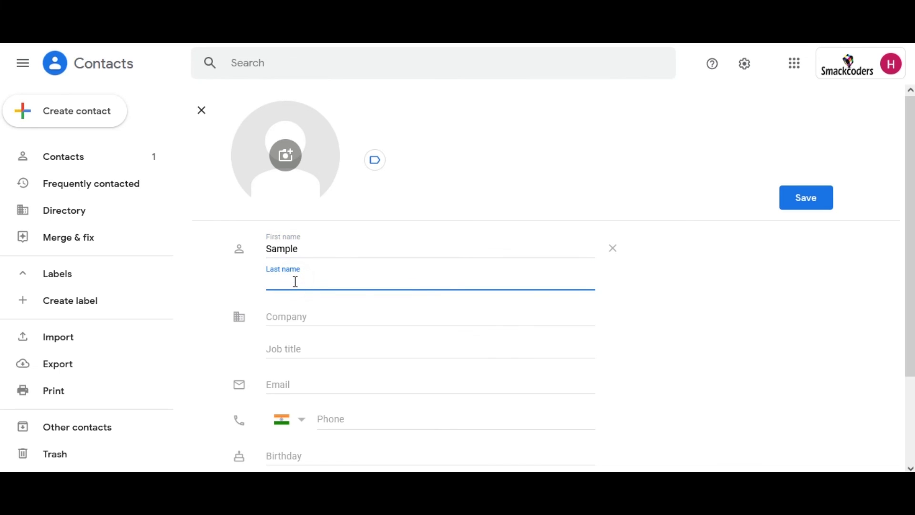
pyautogui.write('Name')
pyautogui.click(818, 201)
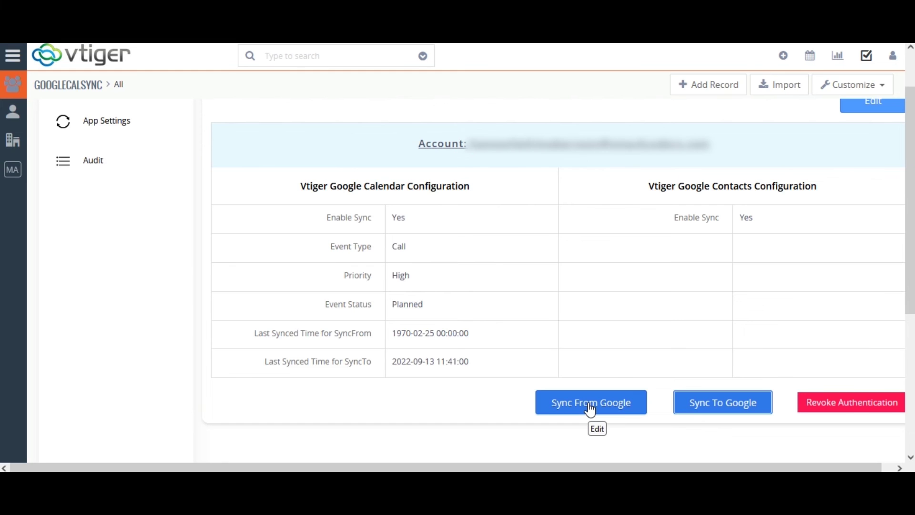
# Run Sync From Google and check the success message reporting one added contact
pyautogui.click(590, 409)
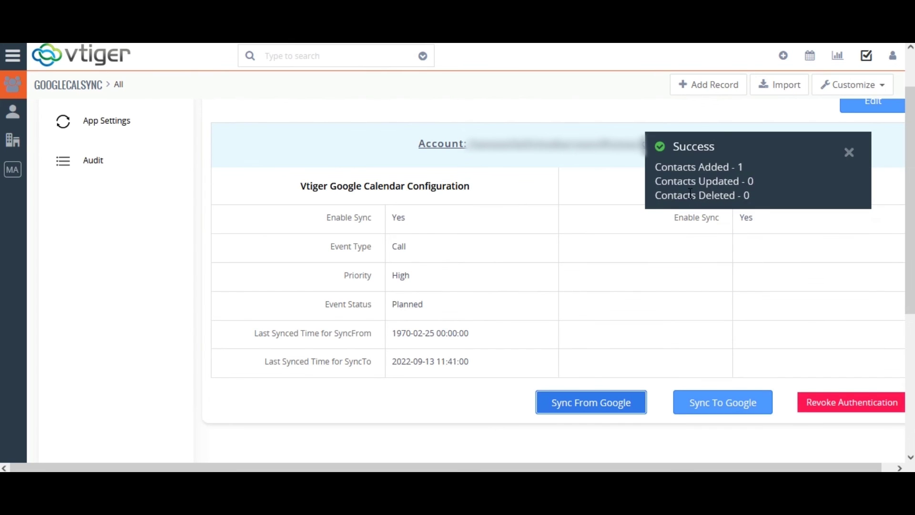
pyautogui.scroll(1, 813, 178)
pyautogui.scroll(-1, 809, 179)
pyautogui.scroll(1, 909, 200)
pyautogui.scroll(1, 3, 143)
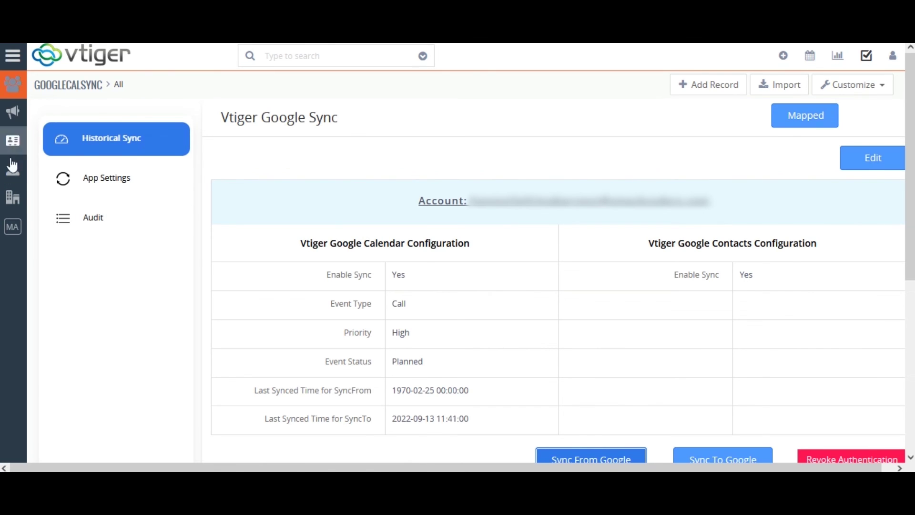
# Check the Contacts list for Sample Name, then view Group Discussion and team meeting on 9/13 in Calendar
pyautogui.click(14, 167)
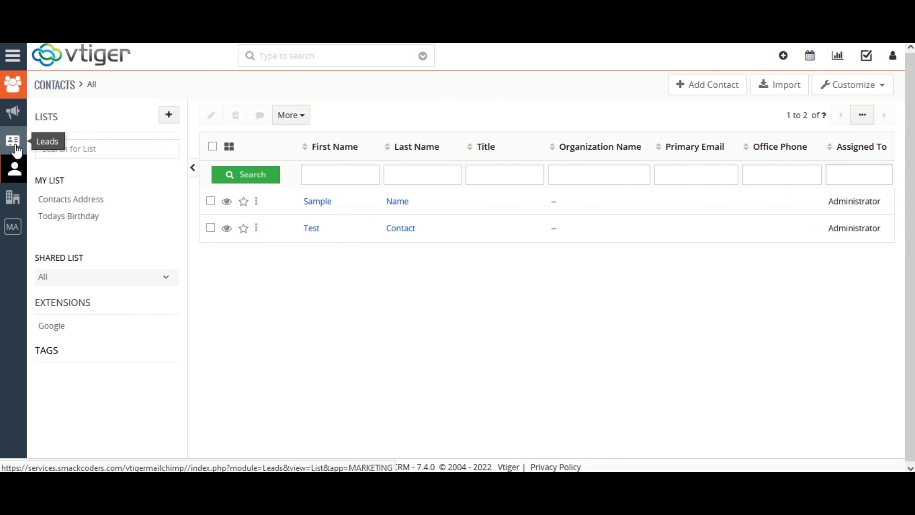
pyautogui.click(812, 58)
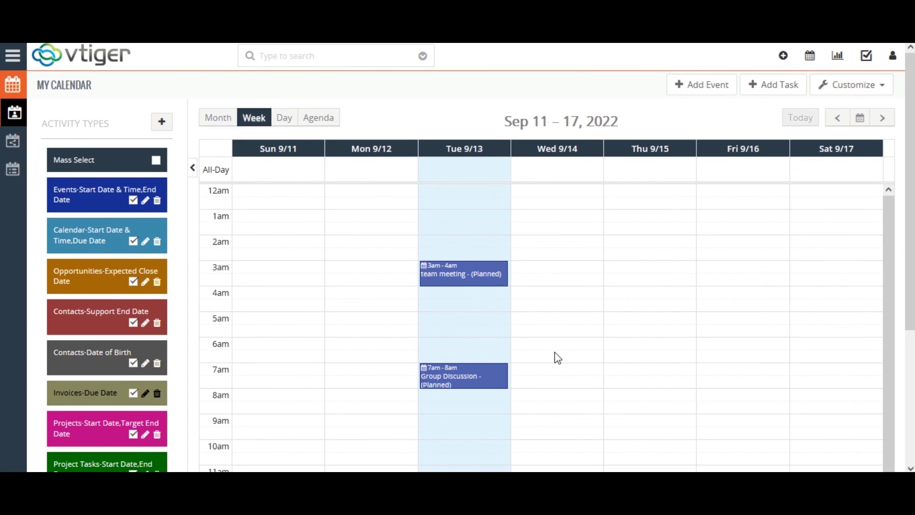
pyautogui.moveTo(433, 381)
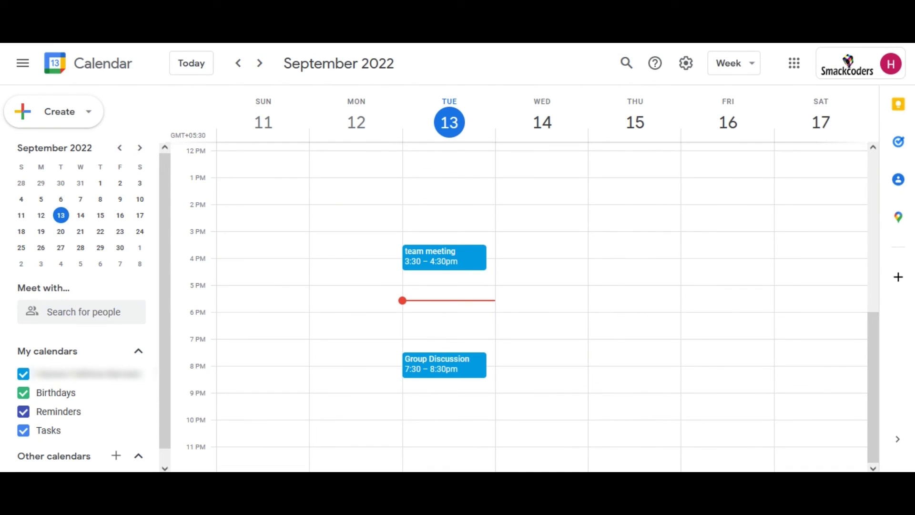
pyautogui.click(423, 376)
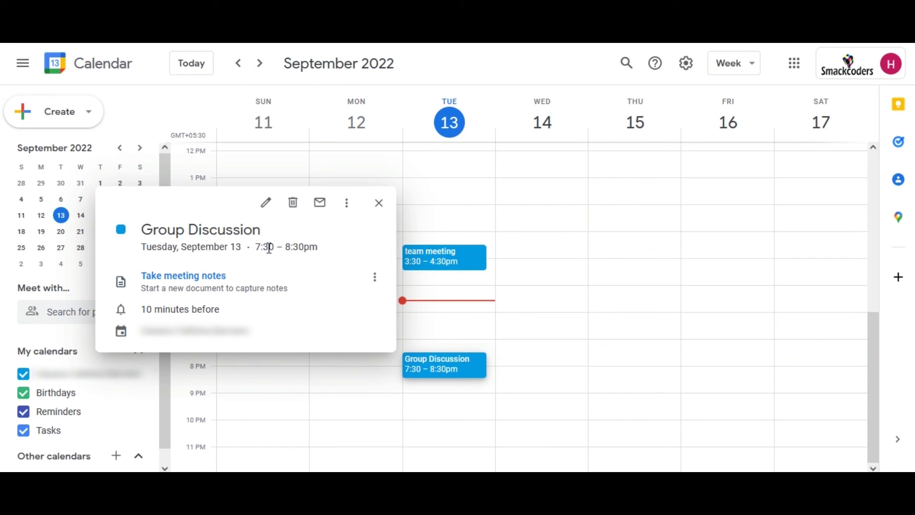
pyautogui.click(574, 347)
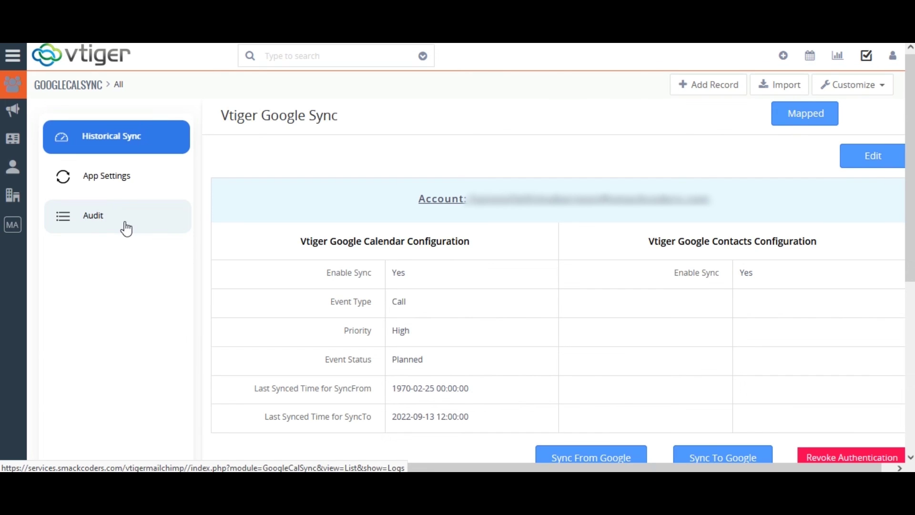
# Open the Audit log on the Vtiger Google Sync page to review the Manual Sync entries
pyautogui.click(122, 219)
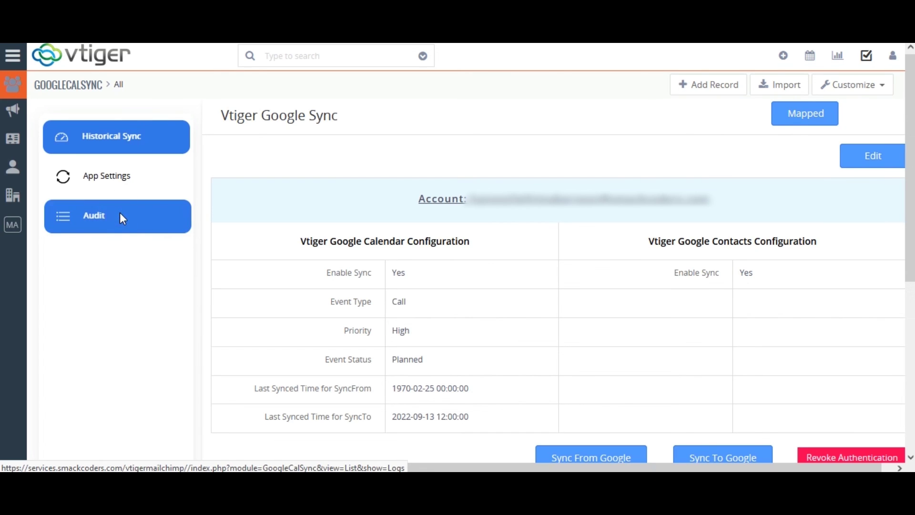